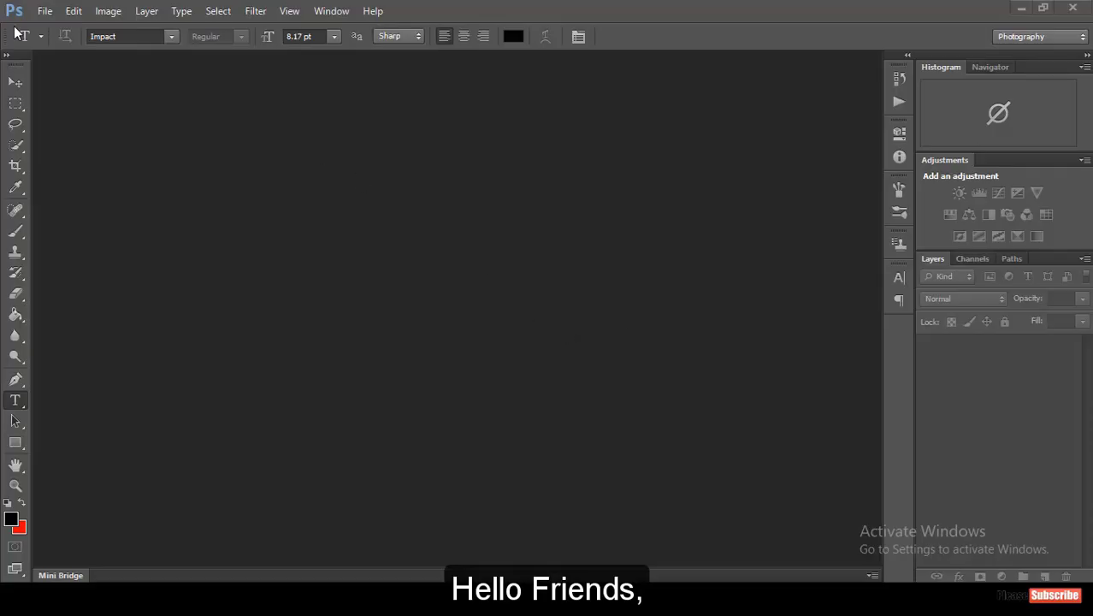
Create a new document 2560 × 1440 pixels at 200 pixels per inch via File > New.
left_click(45, 11)
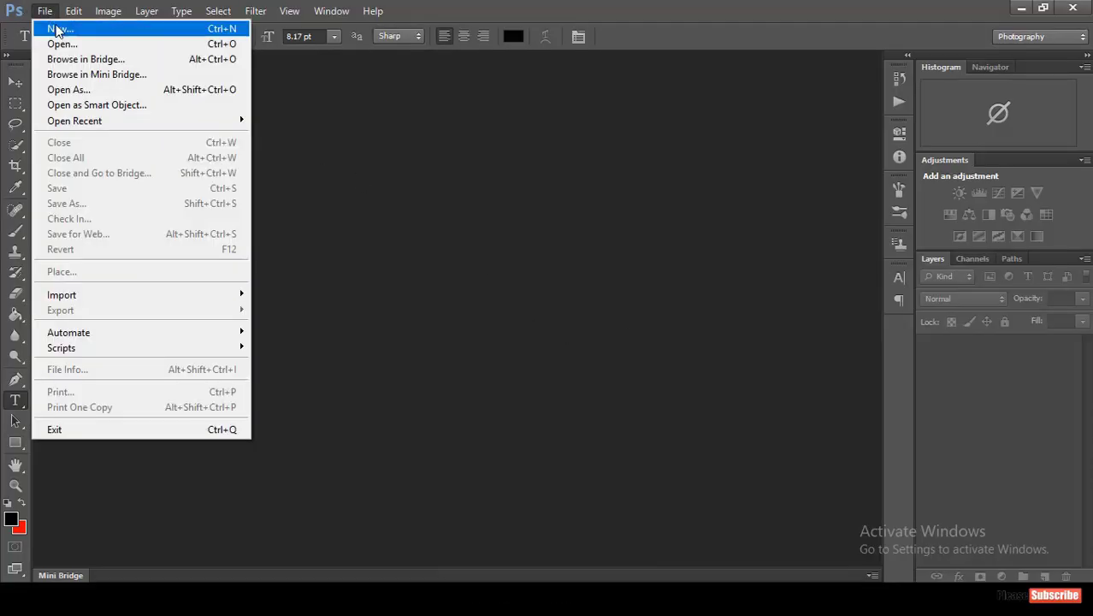
left_click(58, 31)
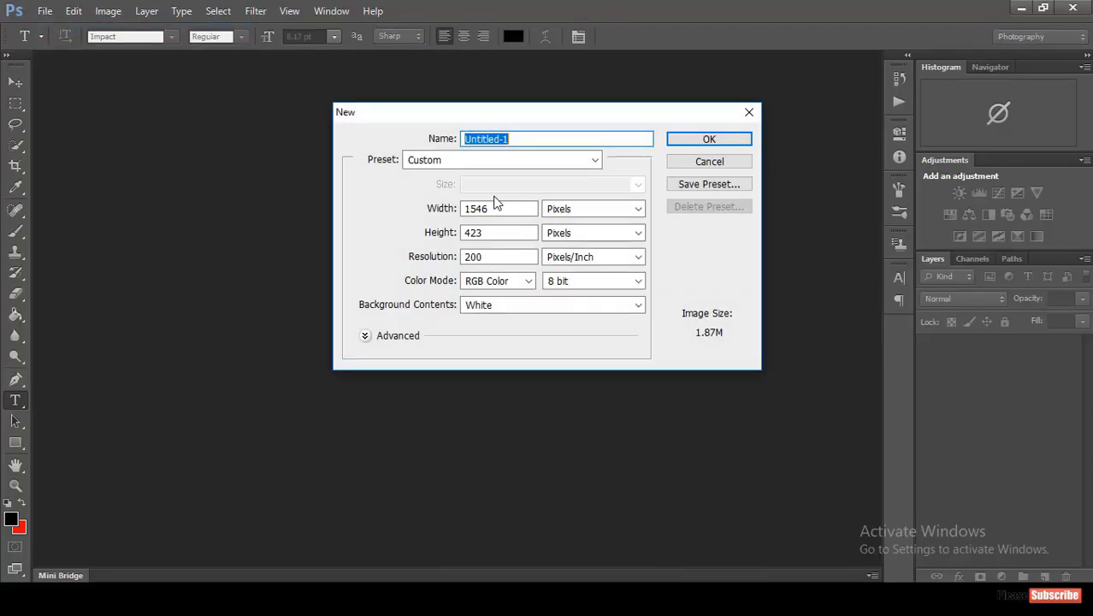
double_click(499, 209)
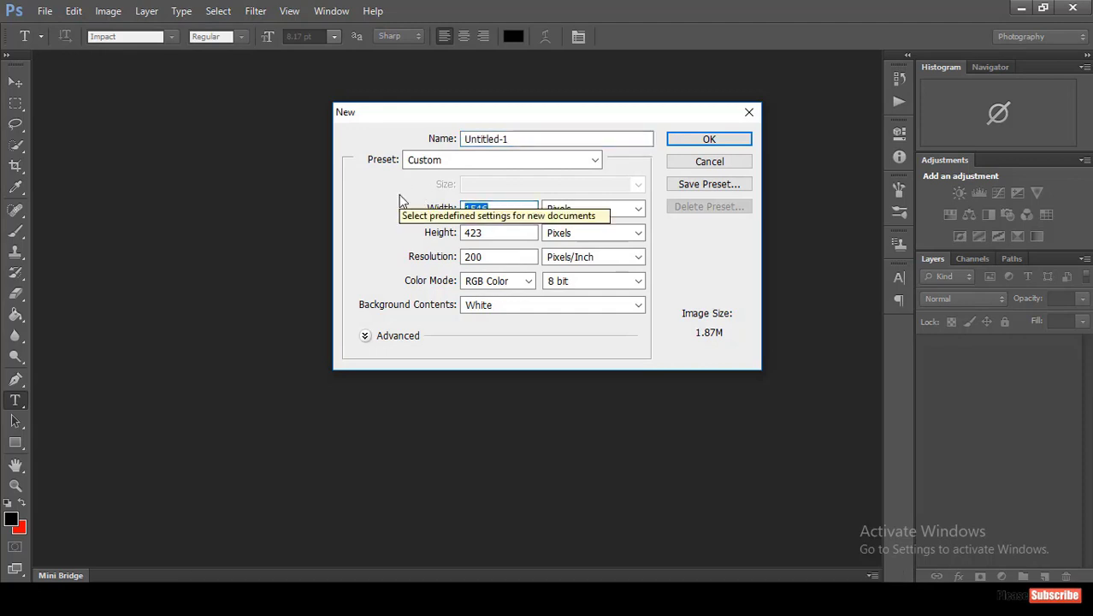
type("256")
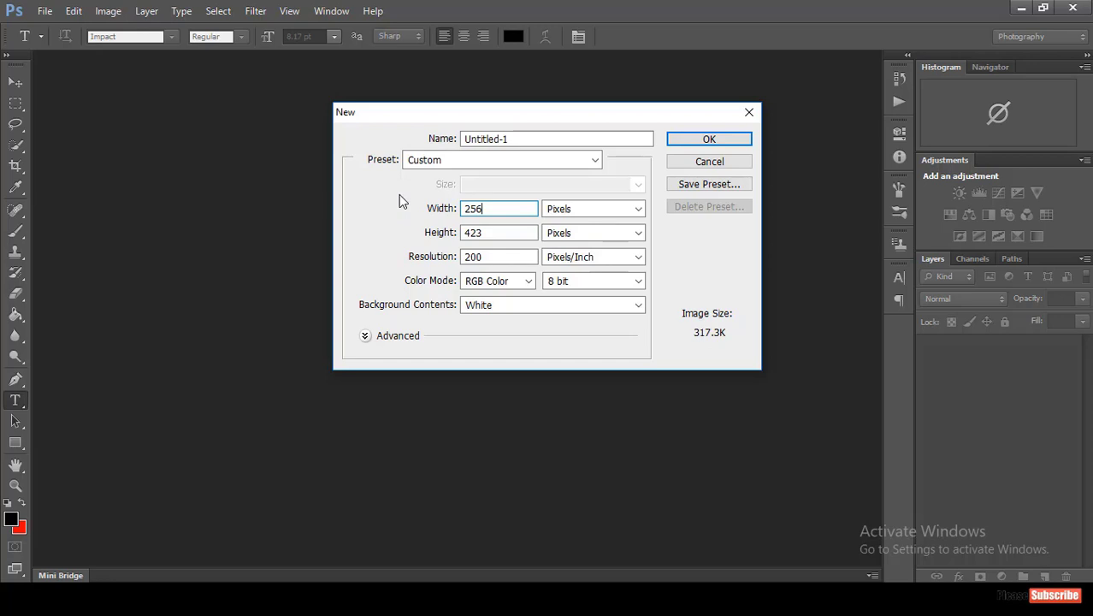
type("0")
double_click(489, 237)
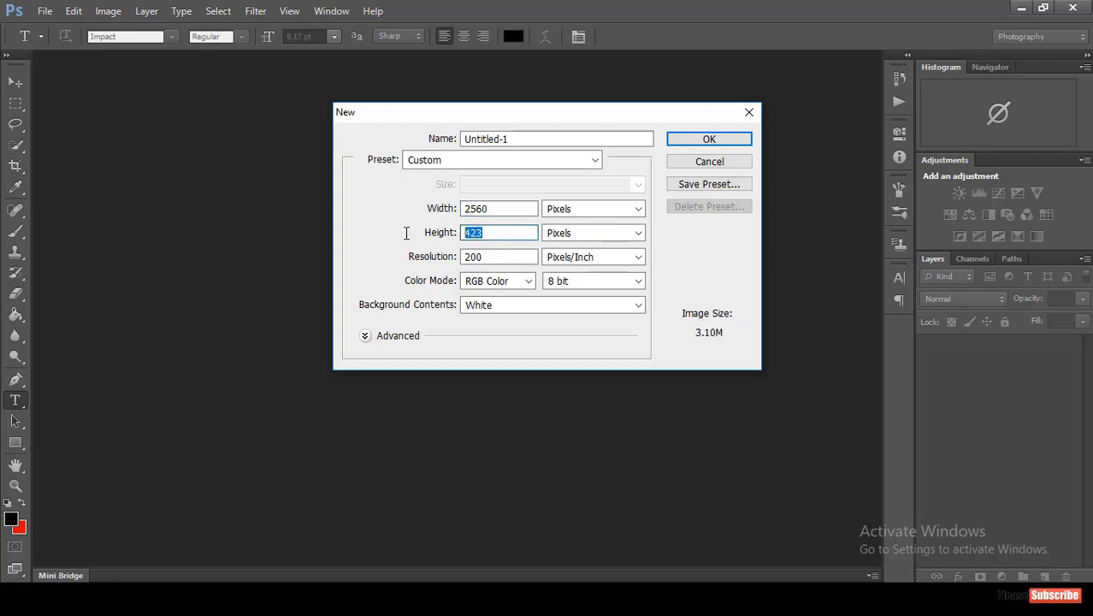
type("1440")
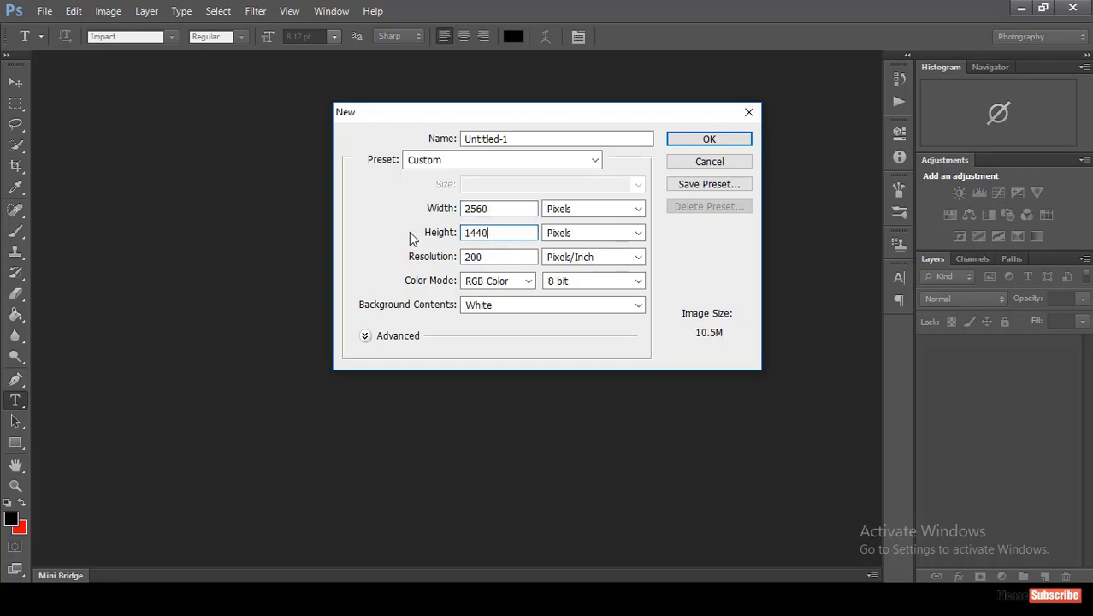
key("Return")
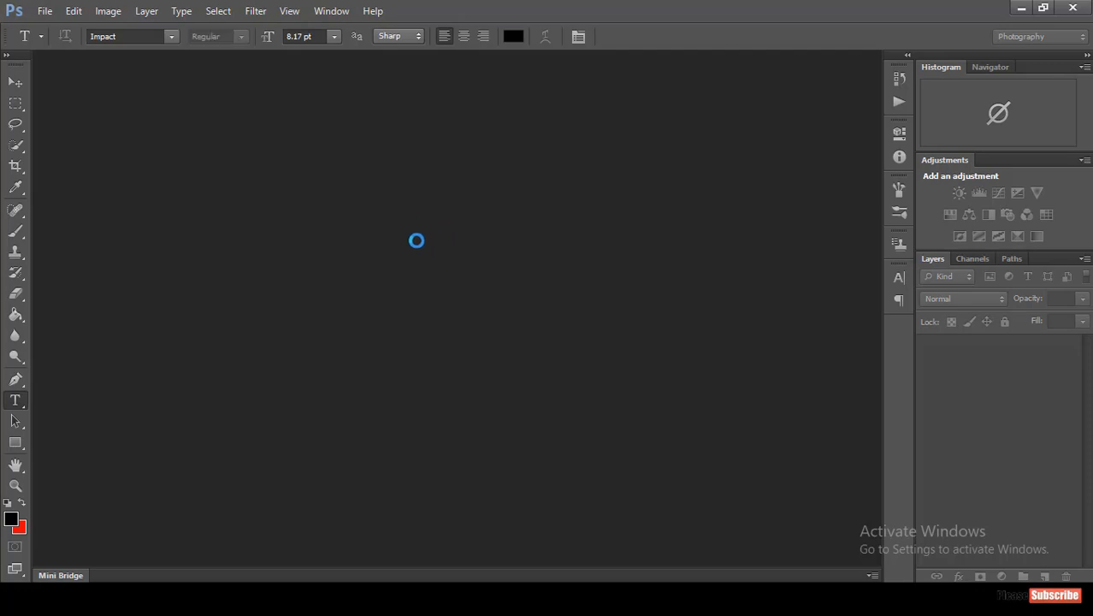
Zoom in, set the type font to Bradley Hand ITC, and begin a text layer at upper left.
scroll(413, 245, "up", 1)
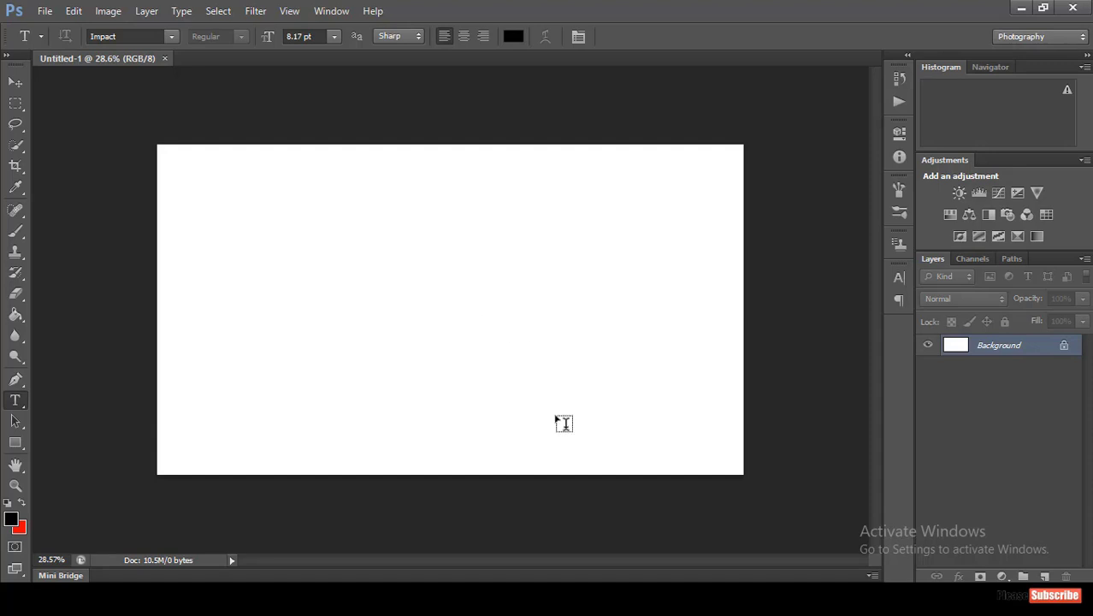
scroll(561, 423, "up", 1)
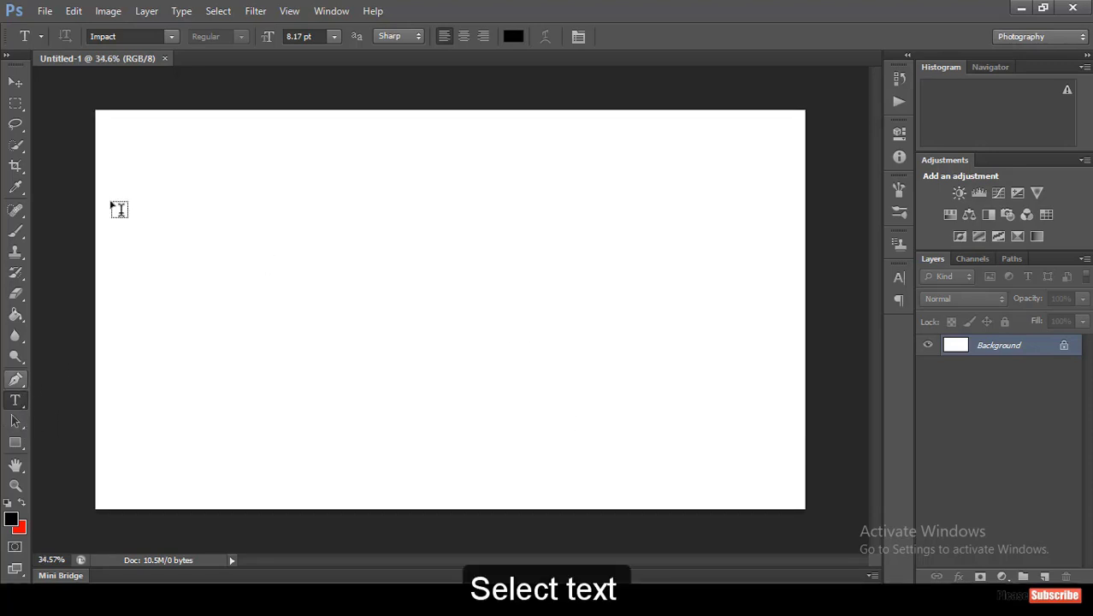
left_click(172, 36)
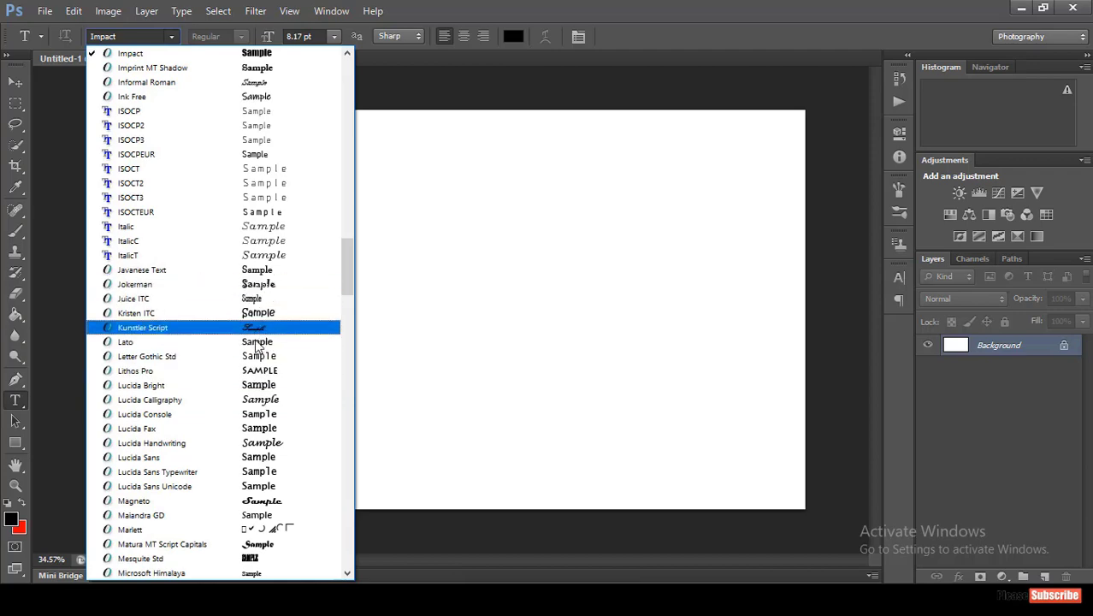
scroll(347, 240, "up", 6)
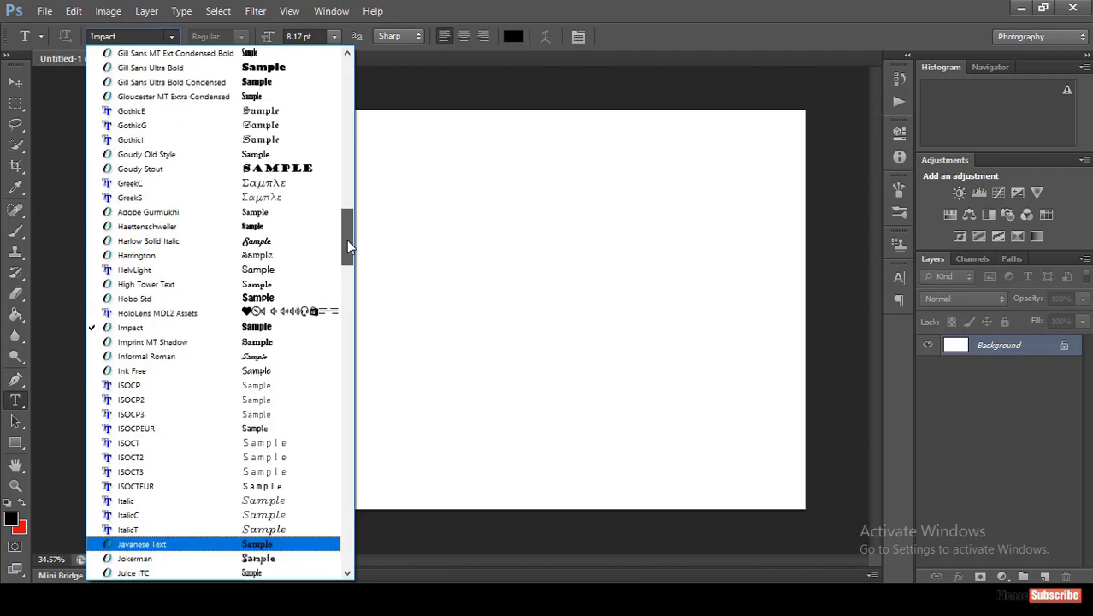
scroll(348, 244, "up", 5)
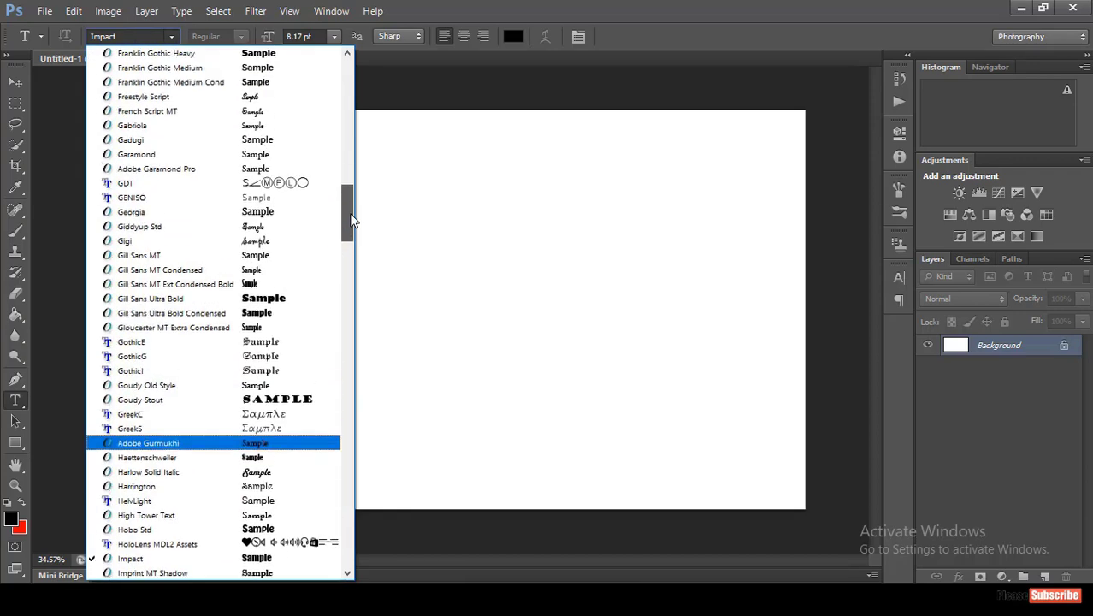
left_click(355, 220)
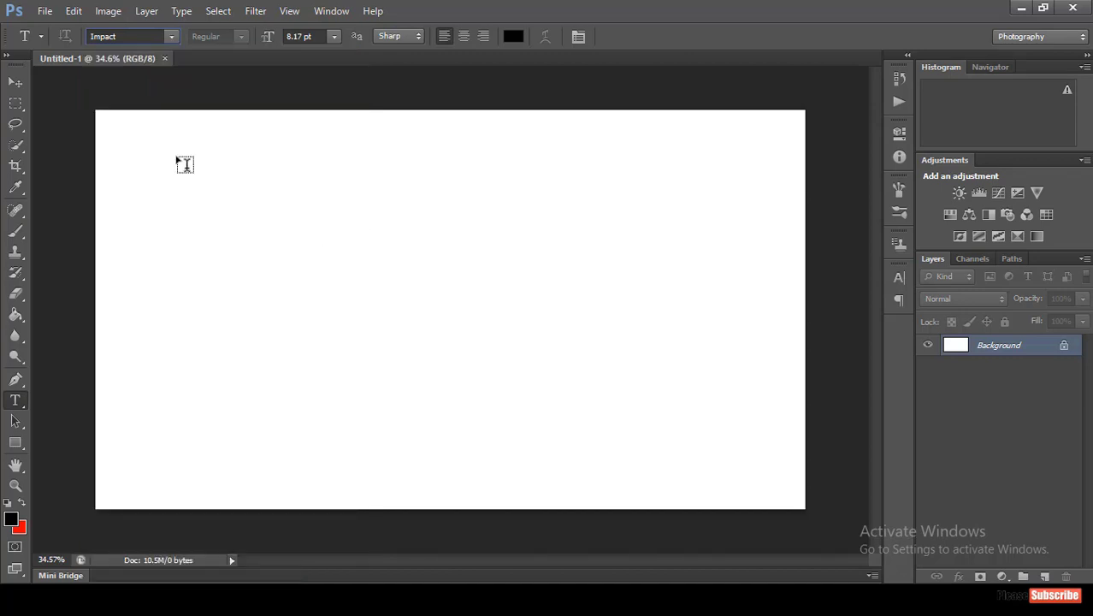
left_click(171, 36)
mouse_move(346, 256)
left_mouse_down()
mouse_move(355, 55)
mouse_move(348, 101)
left_mouse_up()
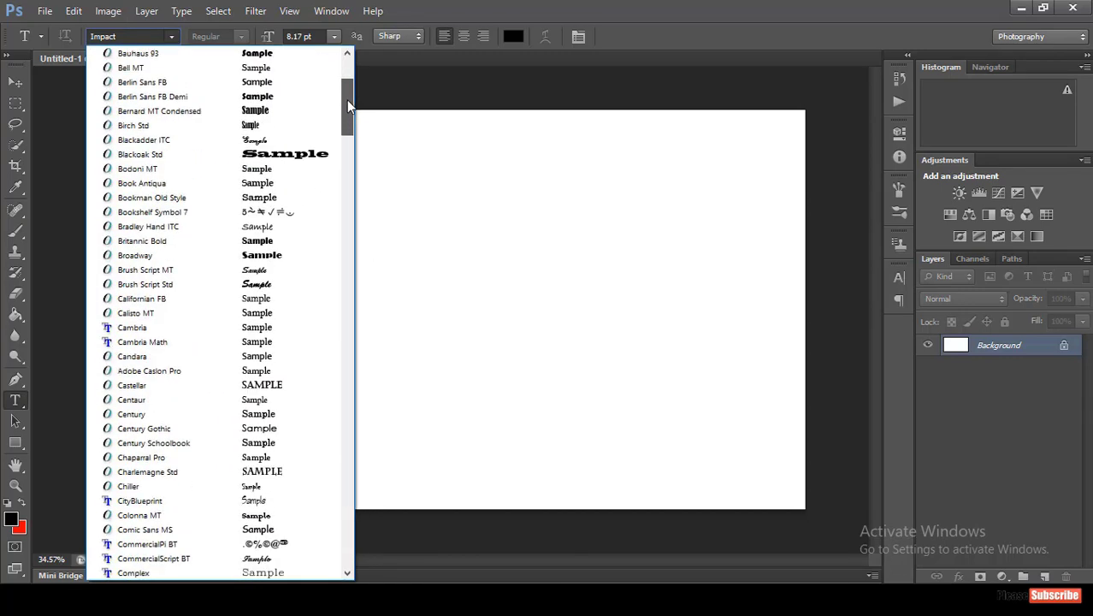
left_click(278, 227)
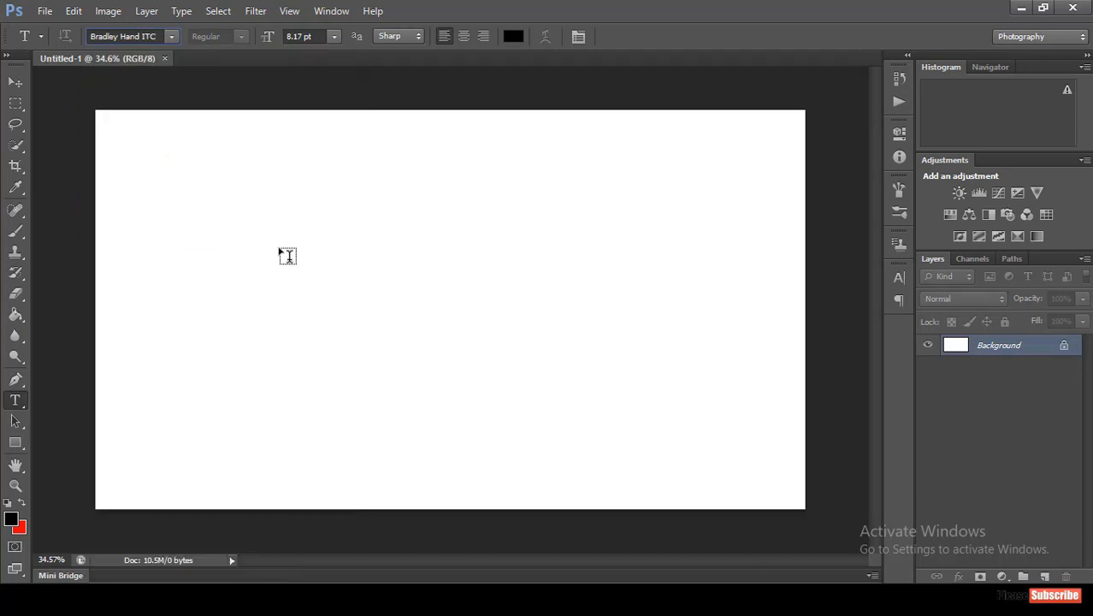
left_click(215, 244)
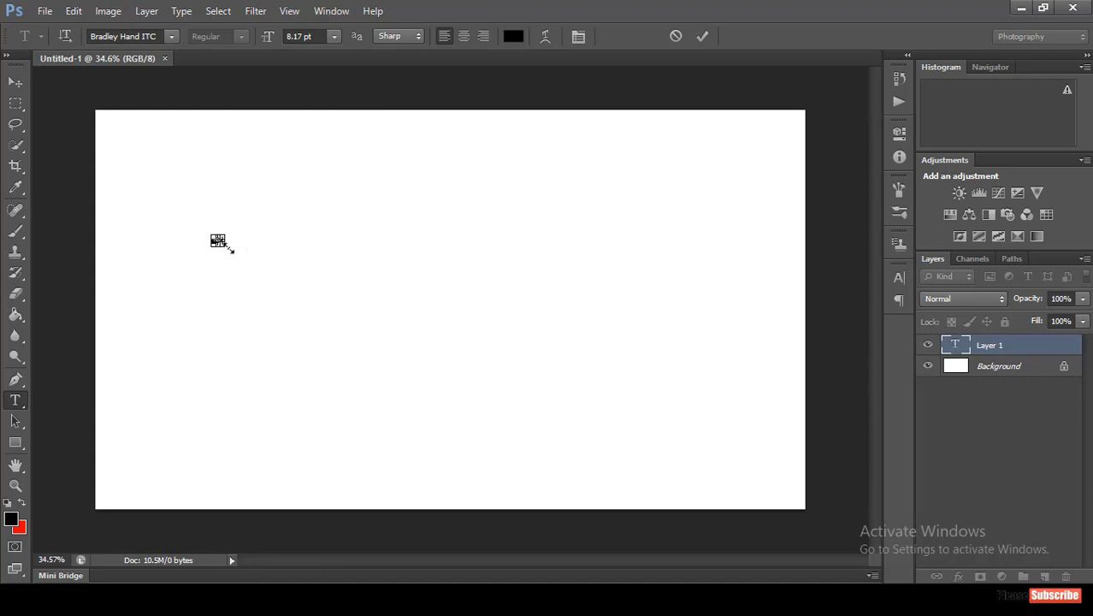
Enlarge the EK text to about 84 pt and try Brush Script Std on it.
left_click_drag(224, 244, 261, 317)
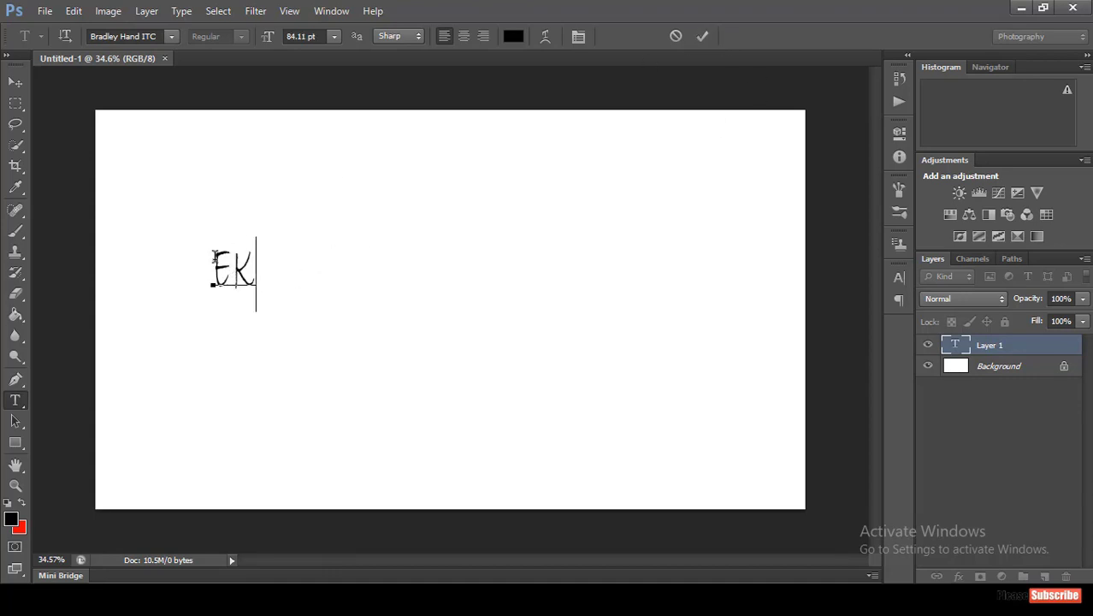
left_click_drag(270, 278, 213, 272)
left_click(171, 36)
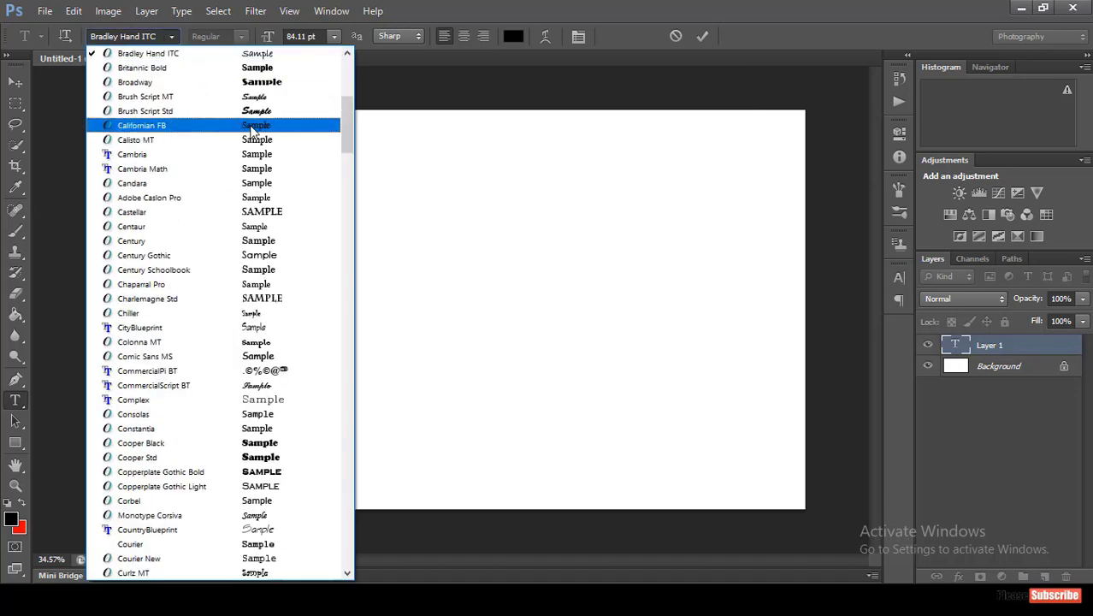
left_click(257, 111)
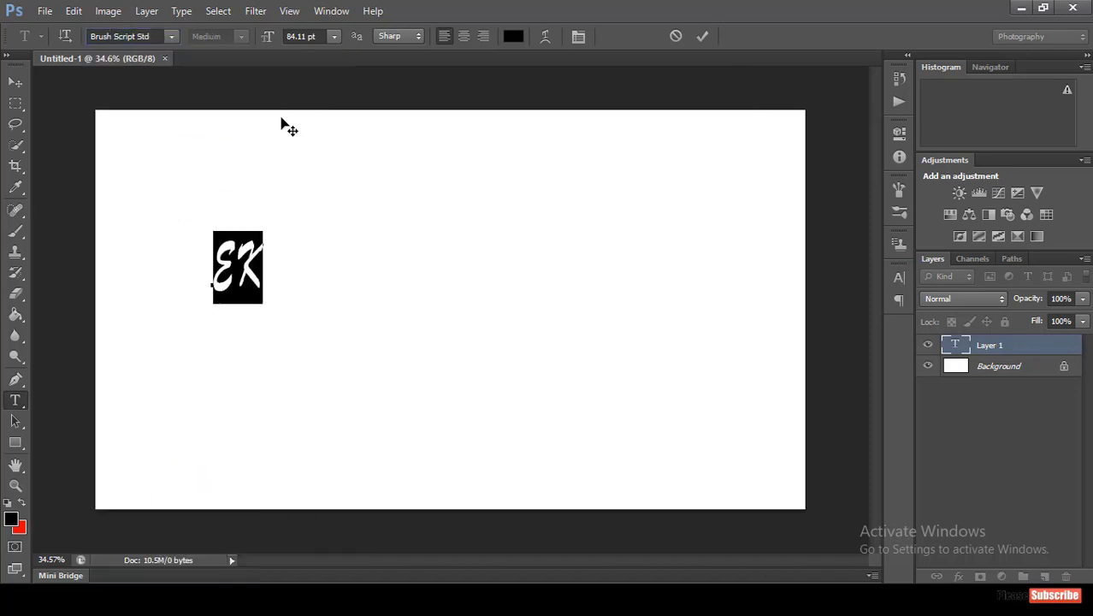
left_click(709, 35)
Switch the EK letters back to Bradley Hand ITC and commit the text.
left_click(244, 271)
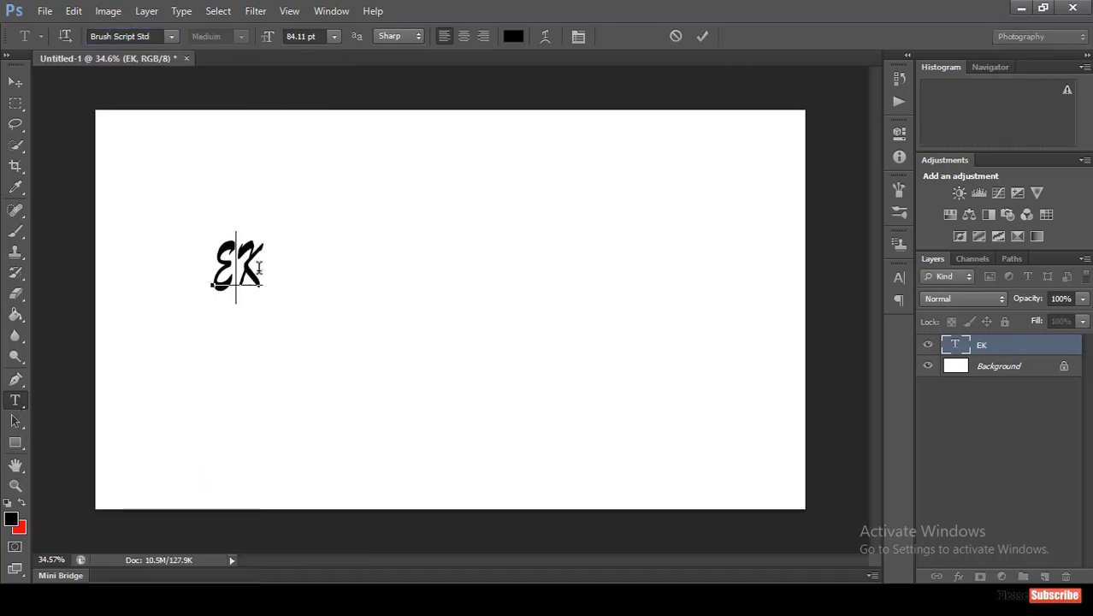
left_click_drag(259, 268, 216, 269)
left_click(171, 36)
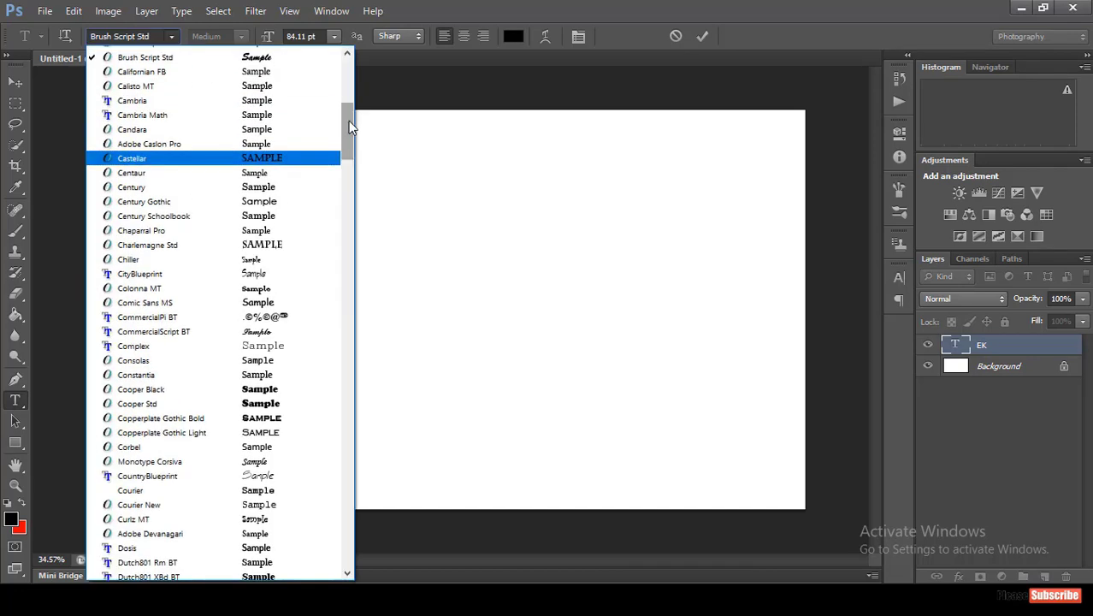
left_click_drag(348, 120, 355, 62)
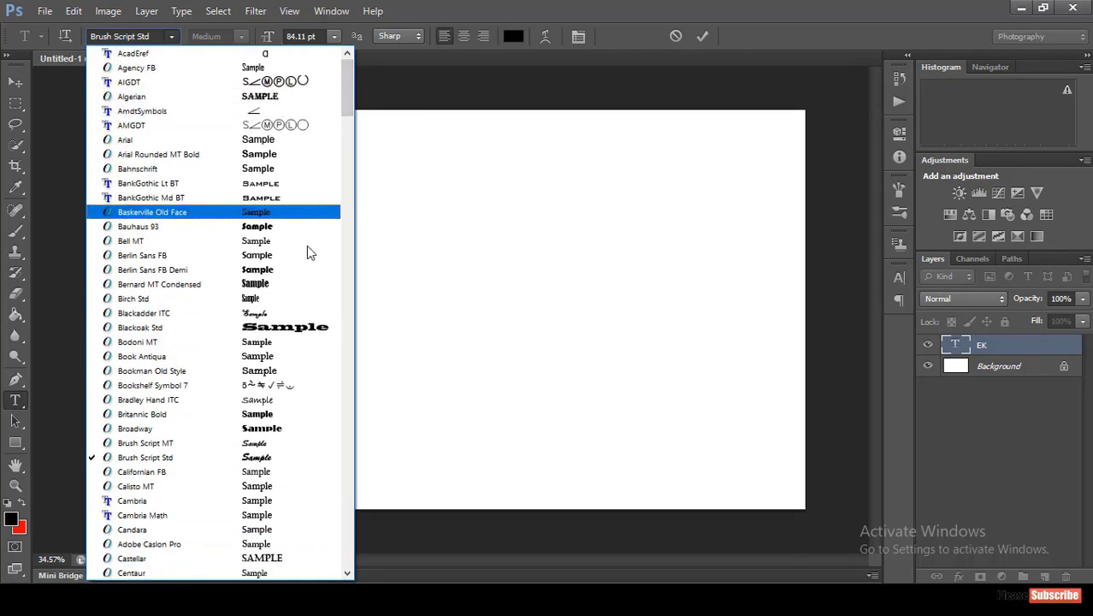
left_click(256, 400)
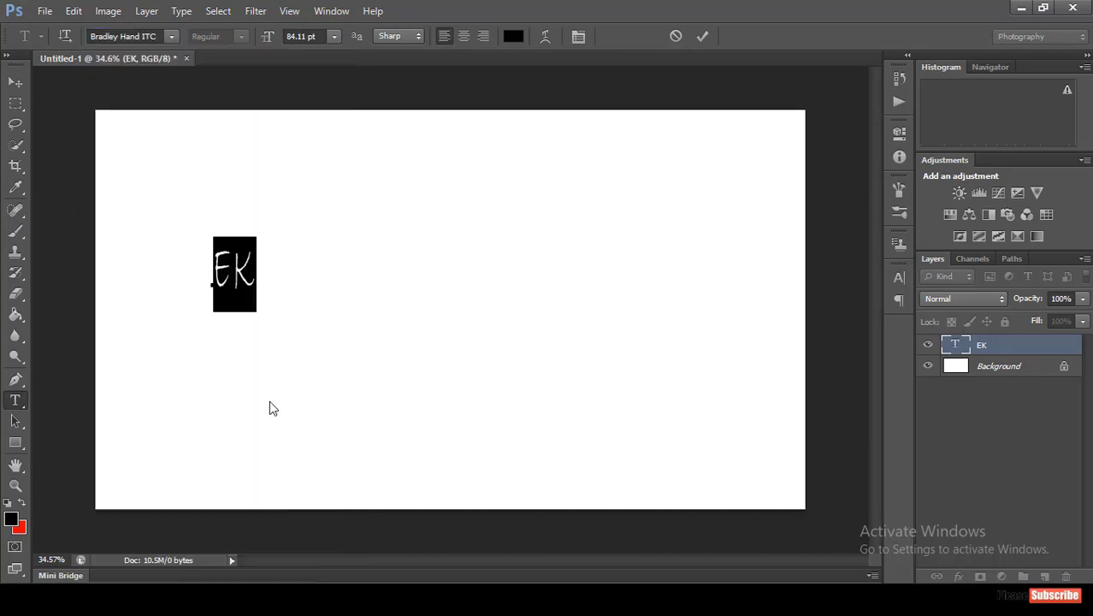
left_click(701, 36)
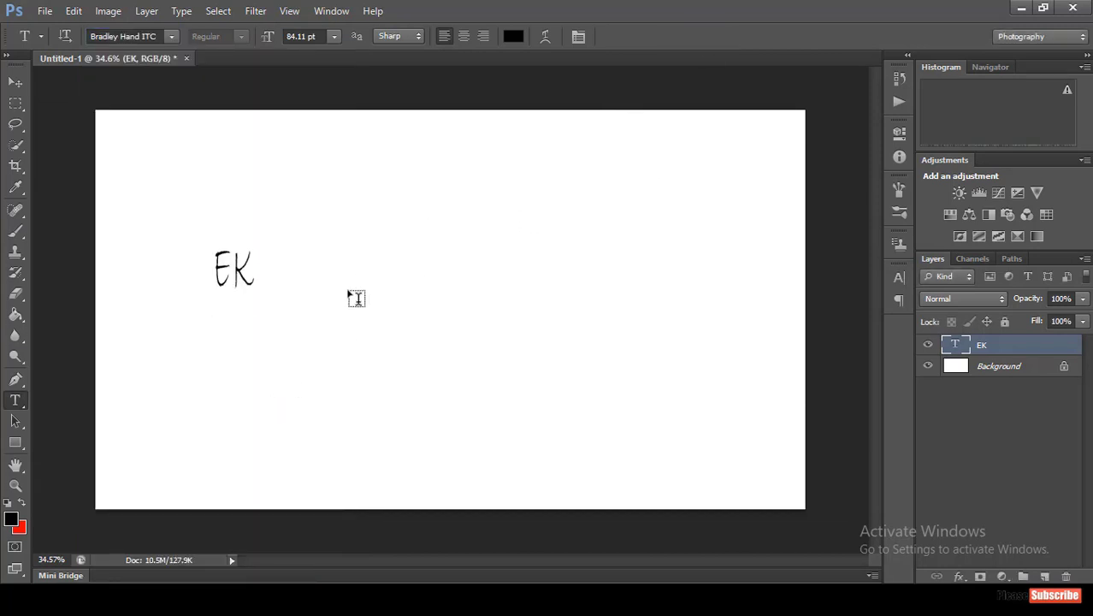
Move EK slightly right and down and shrink it a little.
left_click(15, 82)
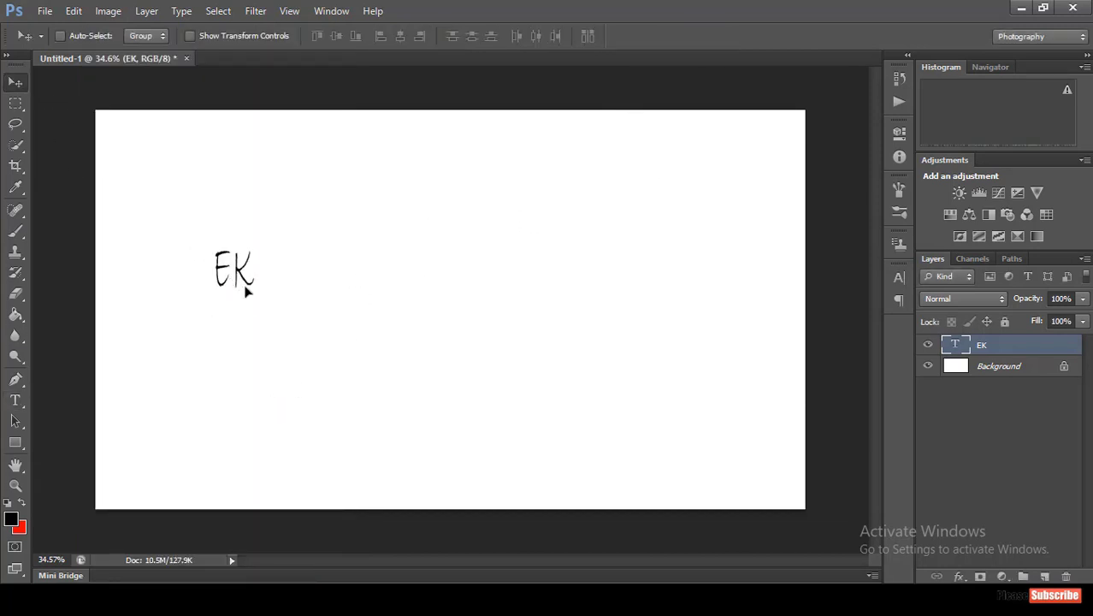
left_click_drag(248, 291, 296, 318)
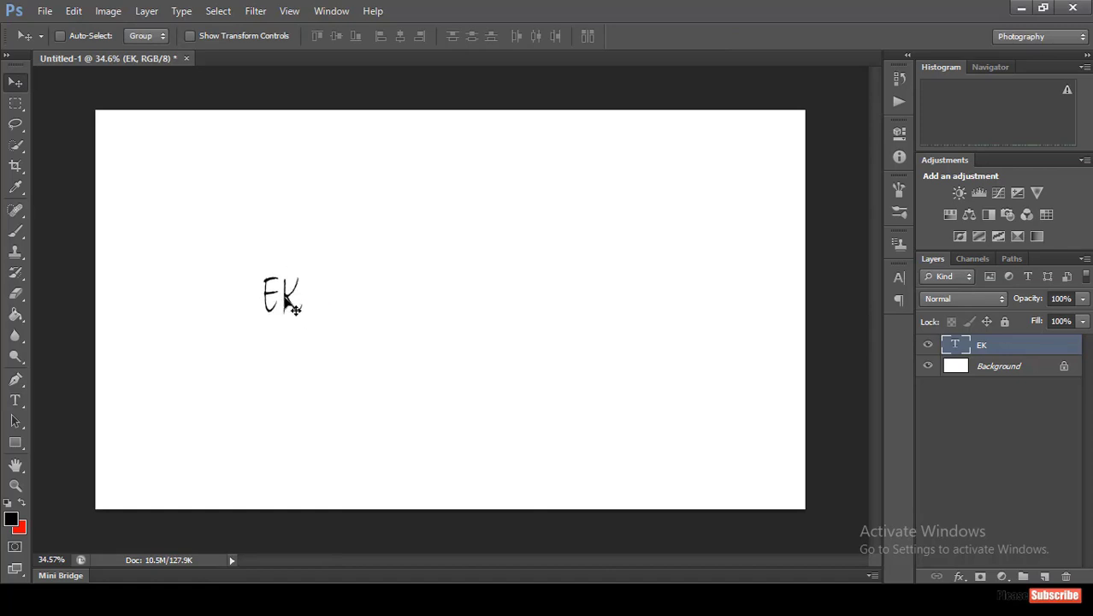
key("ctrl+t")
left_click_drag(305, 339, 294, 322)
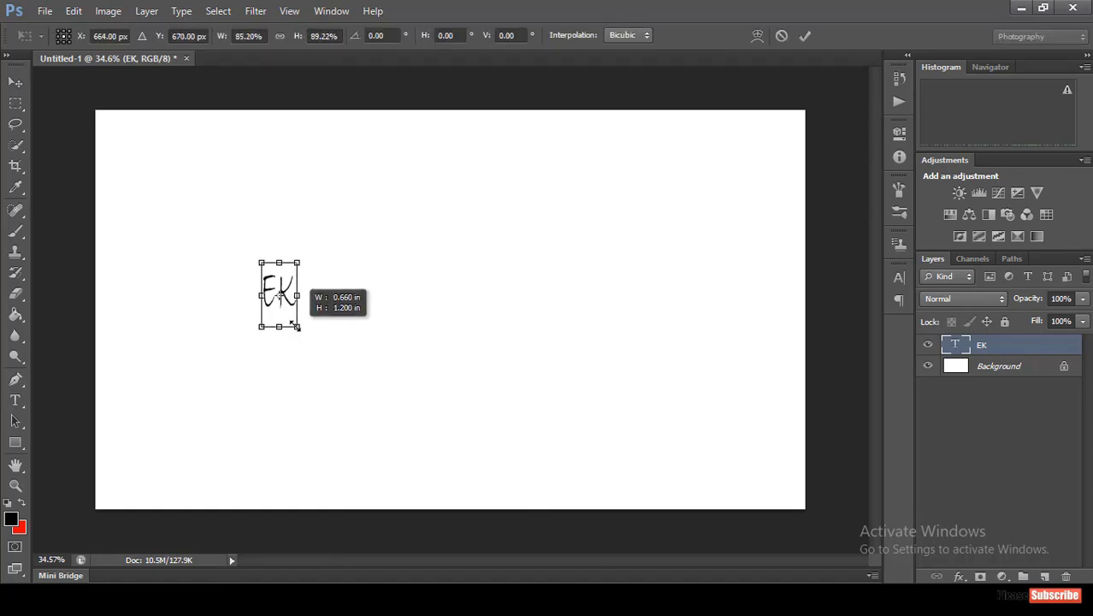
left_click(805, 35)
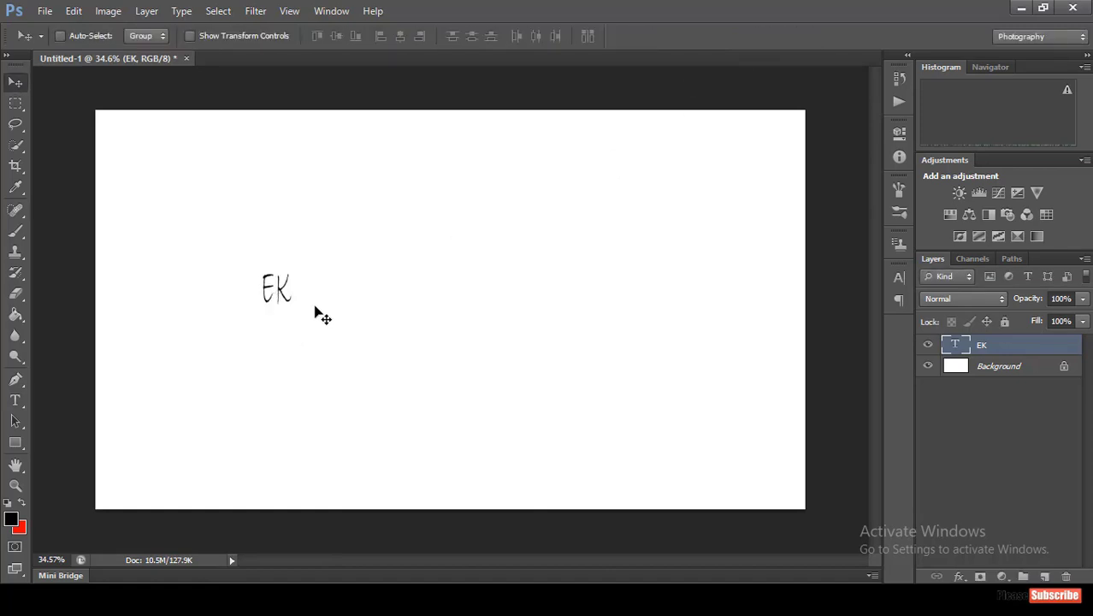
Start a new text layer below and to the right of EK.
left_click(976, 439)
left_click(15, 400)
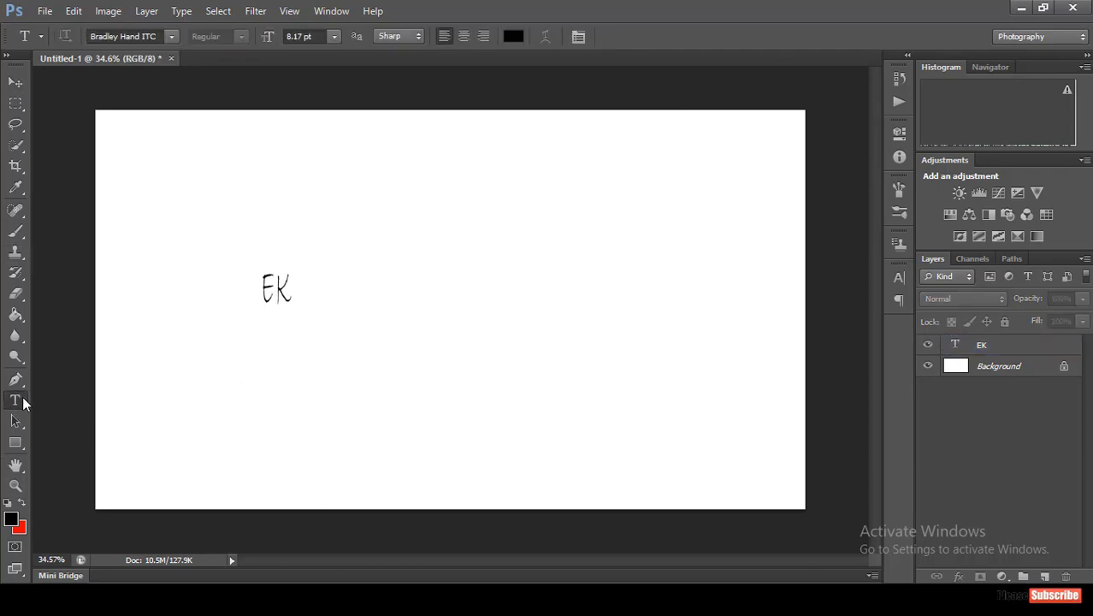
left_click(351, 331)
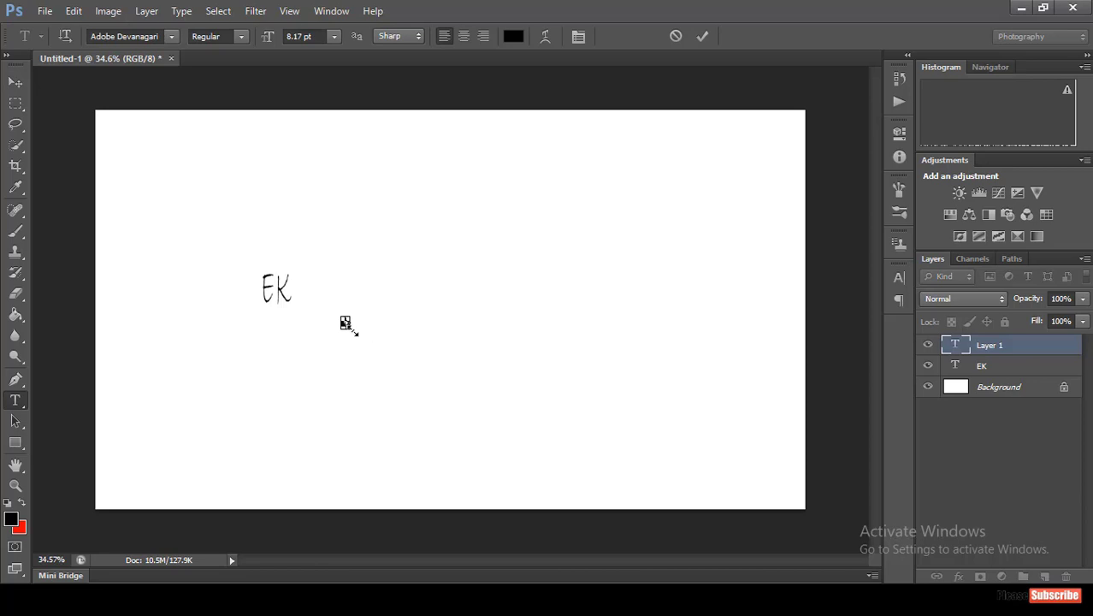
Enlarge the Devanagari glyph to about 86 pt and colour it red (R 255).
left_click_drag(354, 332, 420, 403)
key("ctrl+a")
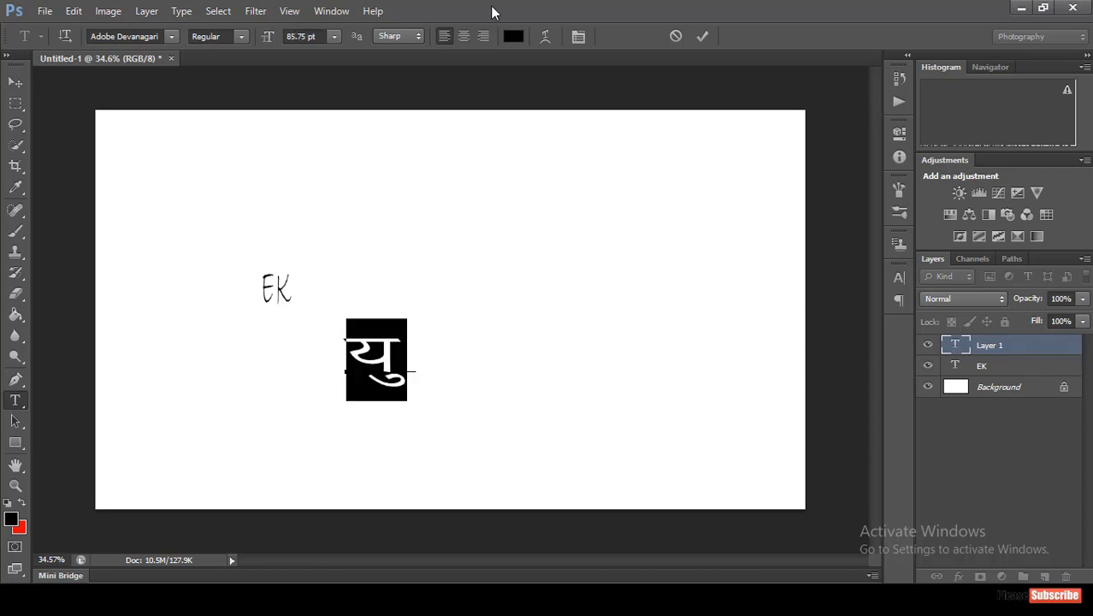
left_click(513, 36)
type("255")
left_click(684, 128)
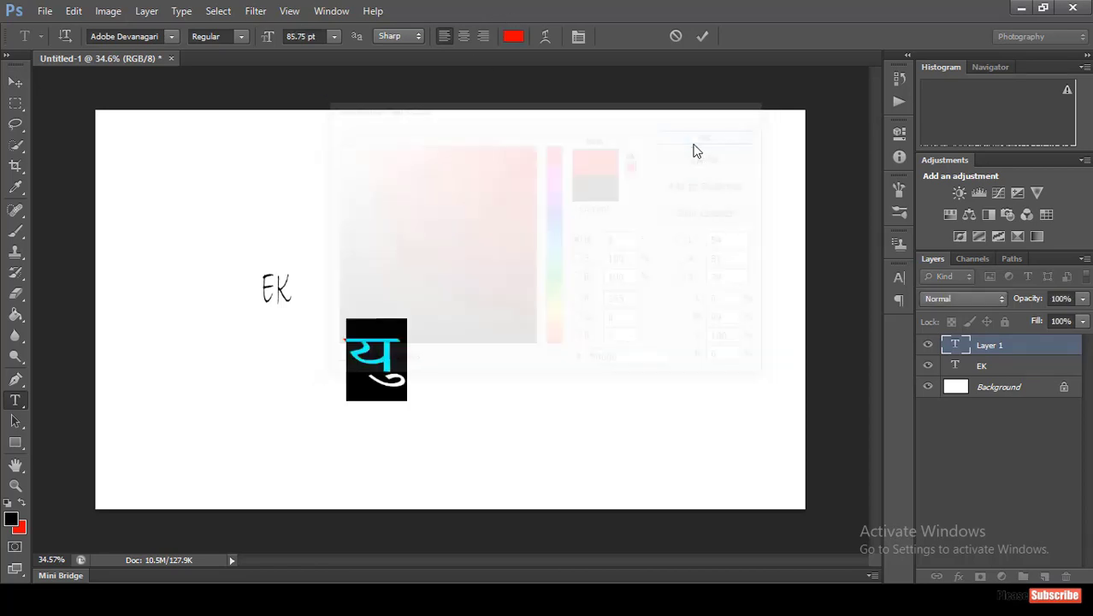
left_click(514, 36)
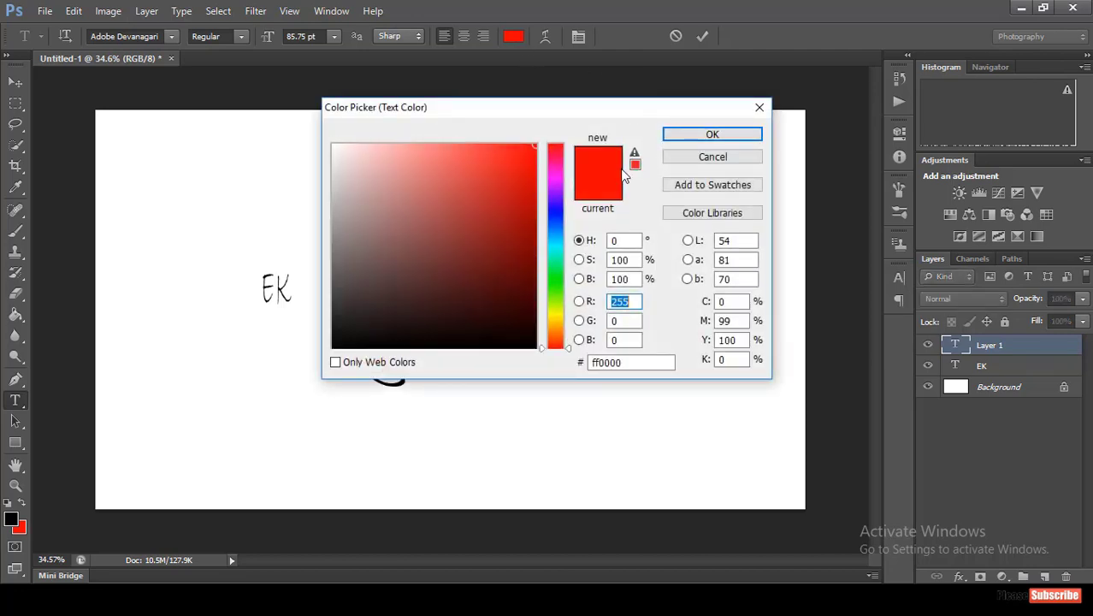
left_click(710, 135)
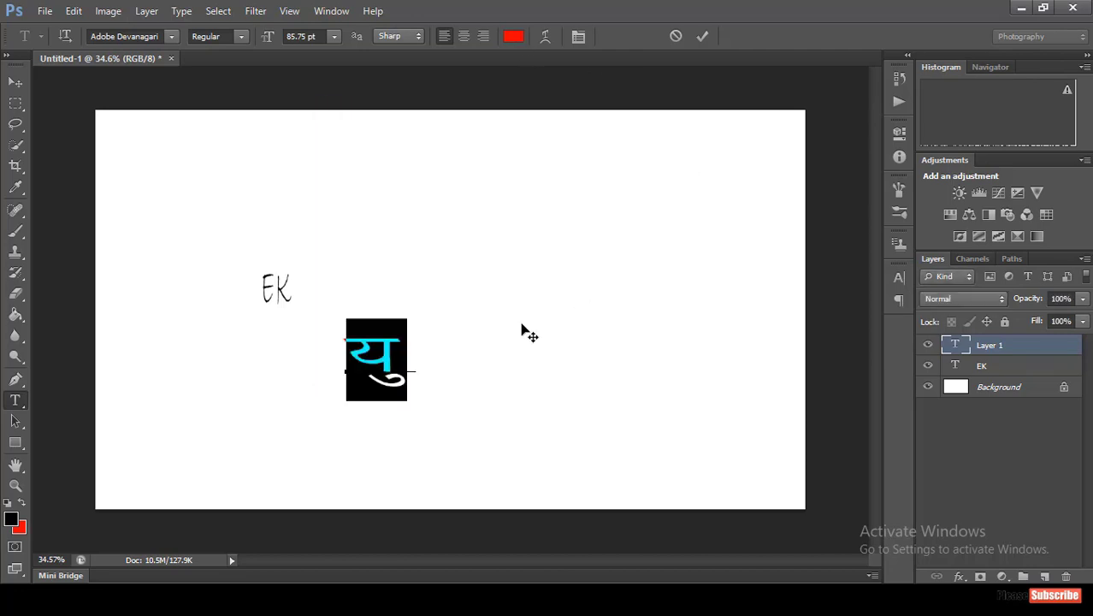
left_click(708, 36)
Reselect the glyph, try a darker red, then settle on pure red and commit.
left_click(415, 368)
left_click_drag(415, 367, 364, 399)
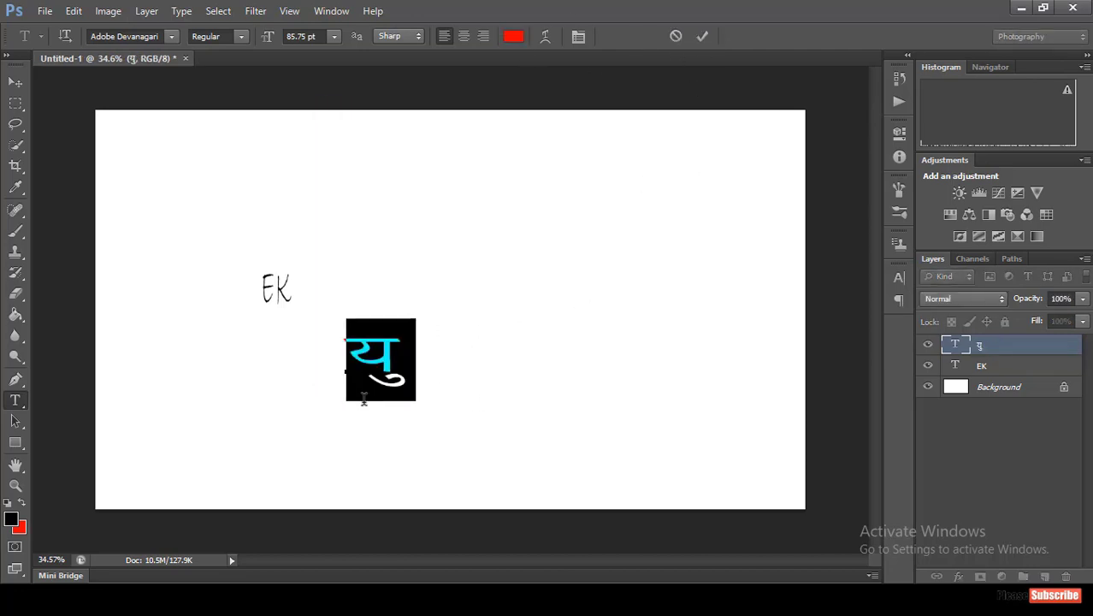
left_click(513, 36)
left_click(524, 174)
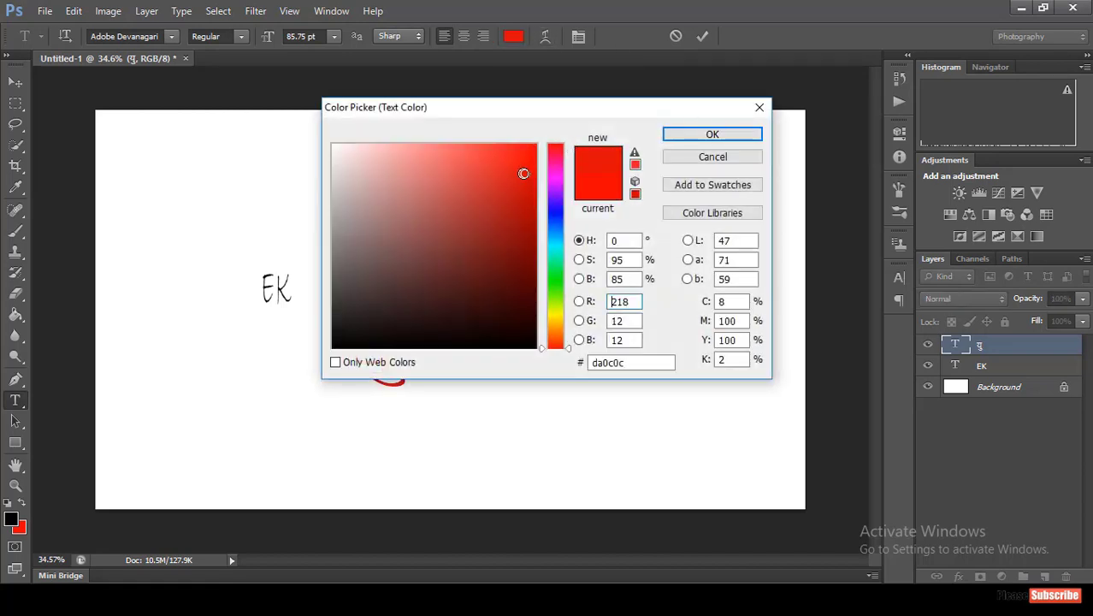
left_click(598, 195)
left_click(711, 134)
left_click(701, 36)
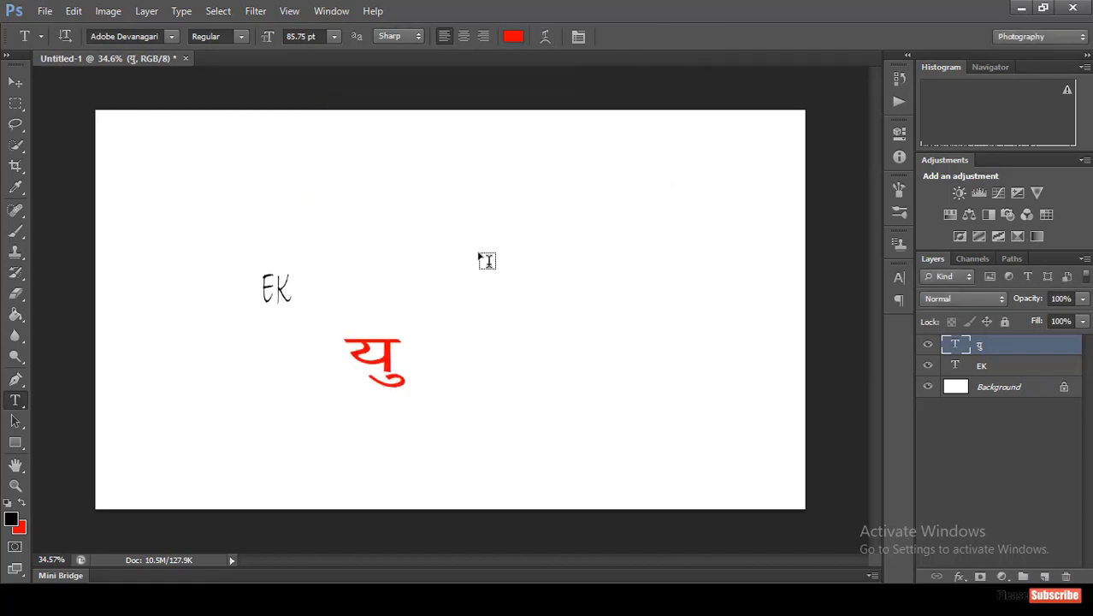
Scale the red यु glyph up to about 121 pt and move it up beside EK.
key("ctrl+t")
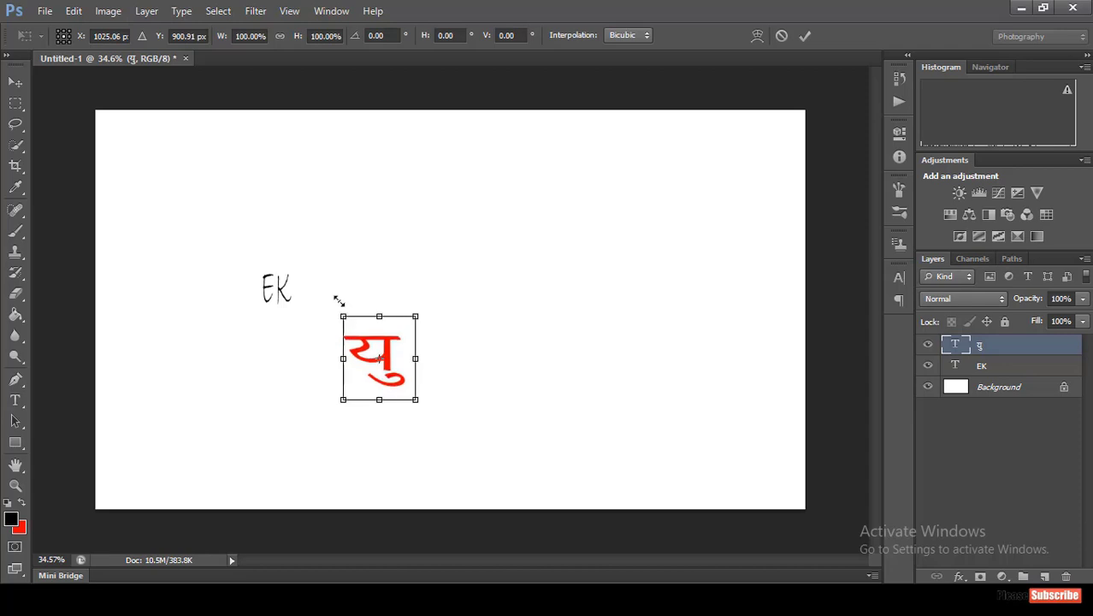
left_click_drag(341, 316, 334, 276)
left_click_drag(375, 345, 334, 336)
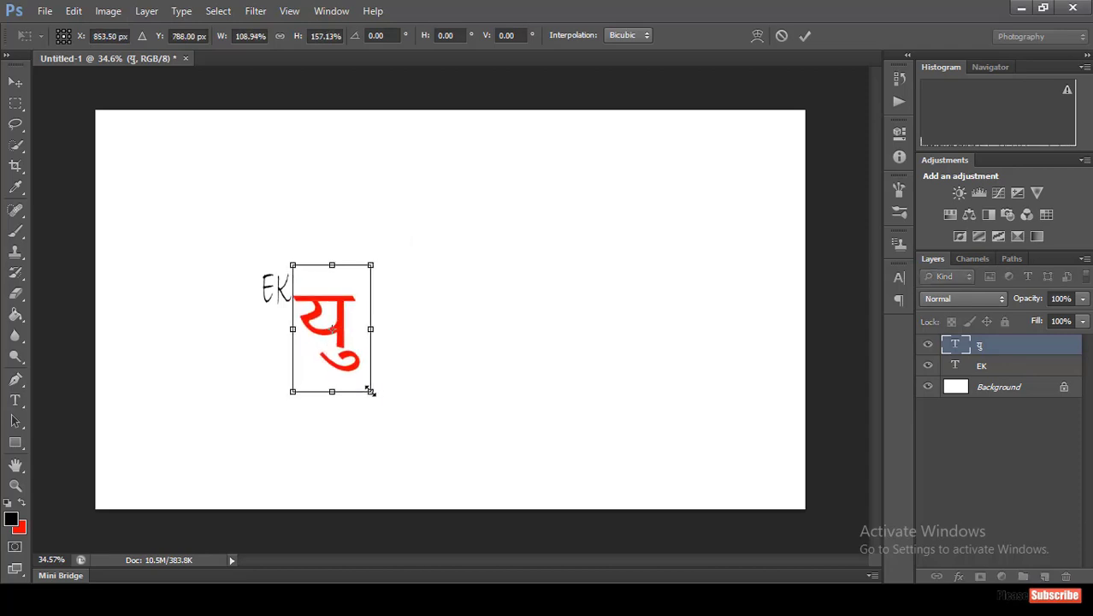
left_click_drag(374, 391, 373, 379)
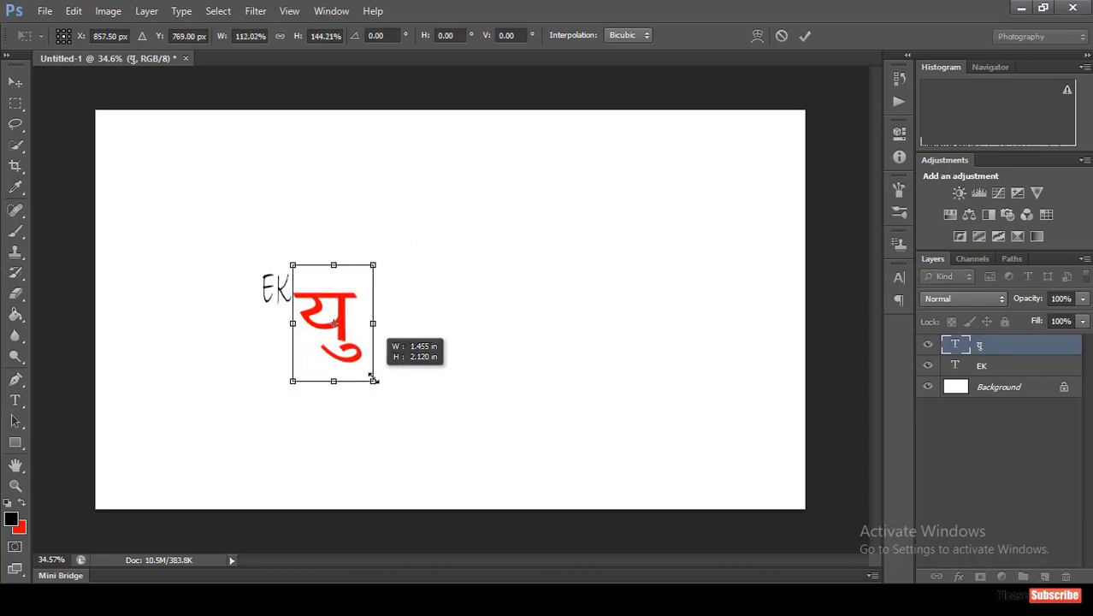
left_click(806, 37)
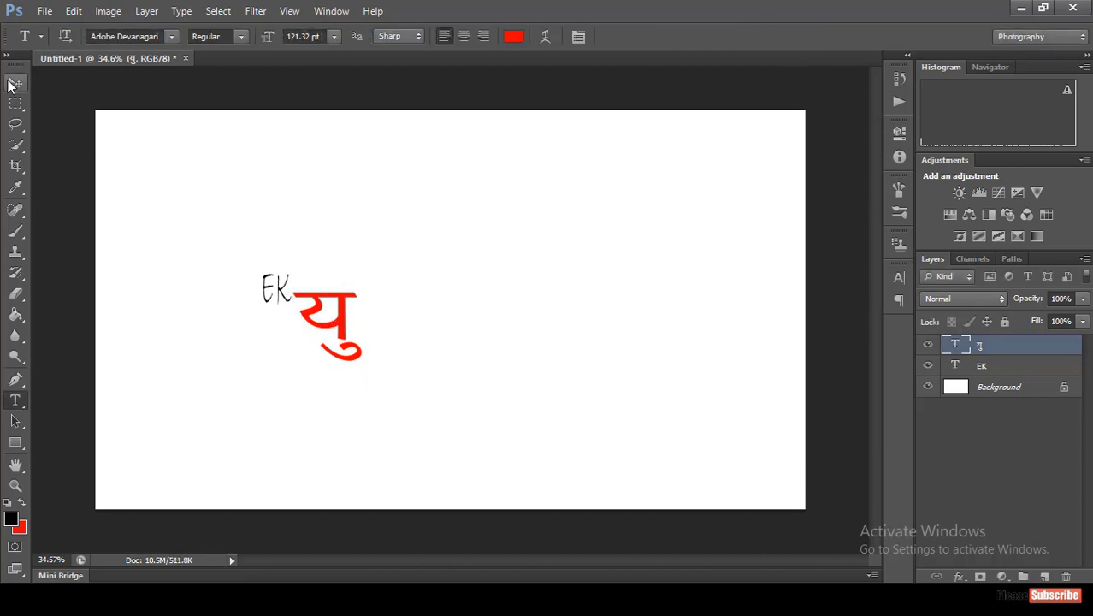
Set the text colour to black with no layer selected.
left_click(973, 440)
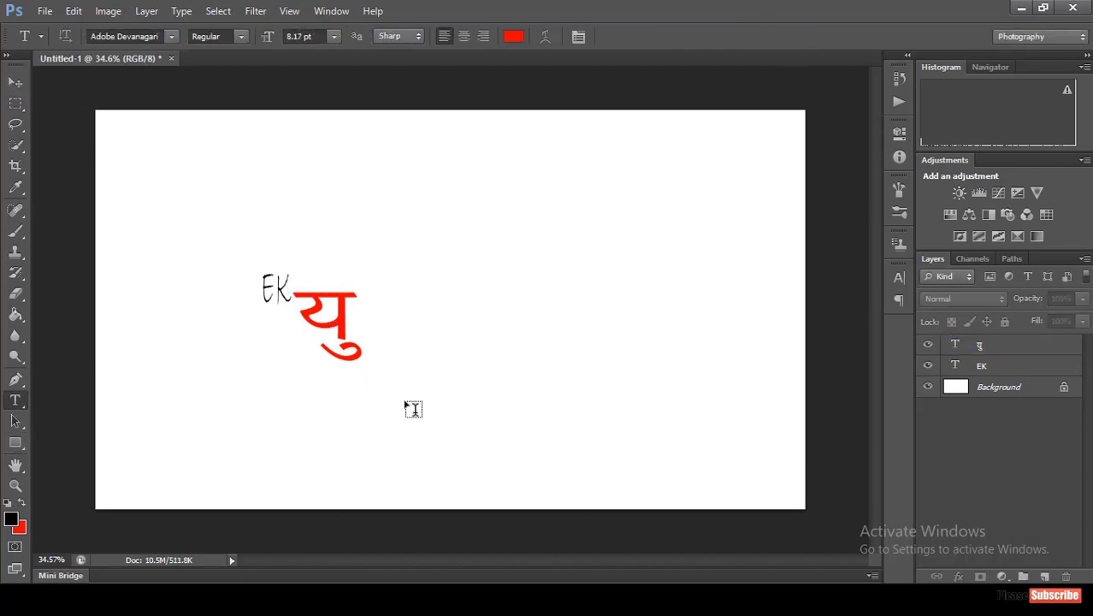
left_click(513, 36)
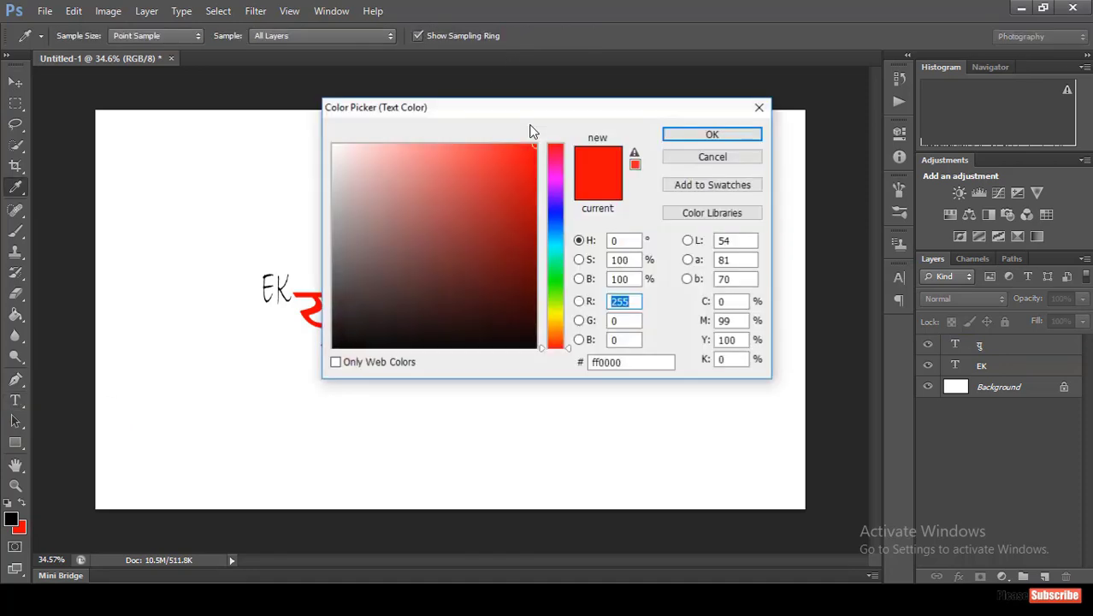
left_click(565, 358)
key("Return")
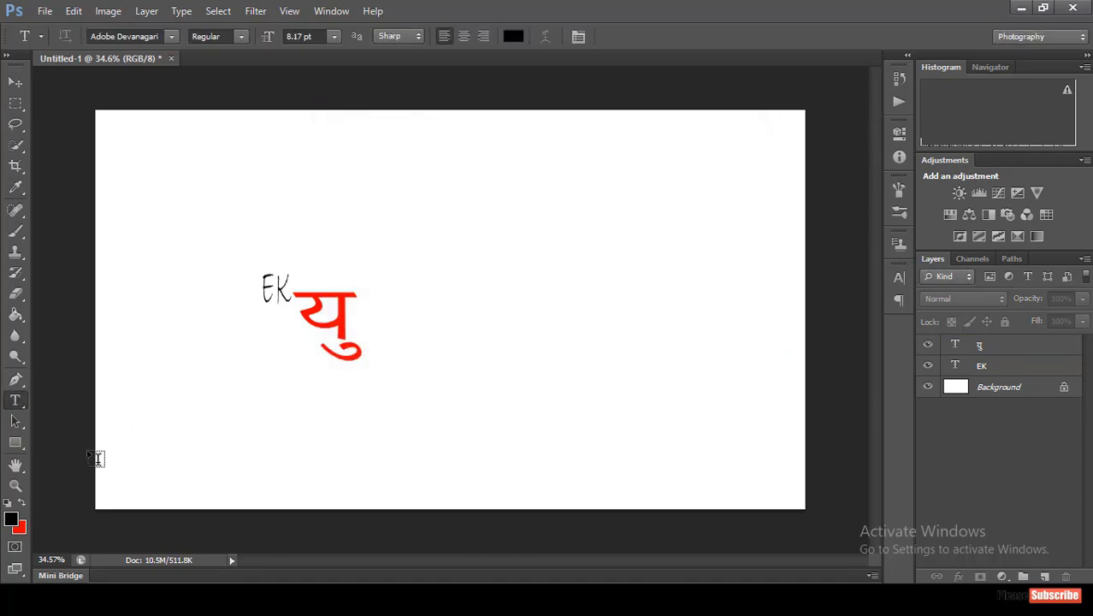
Commit the glyph edit and start a new text layer just right of it.
left_click(376, 339)
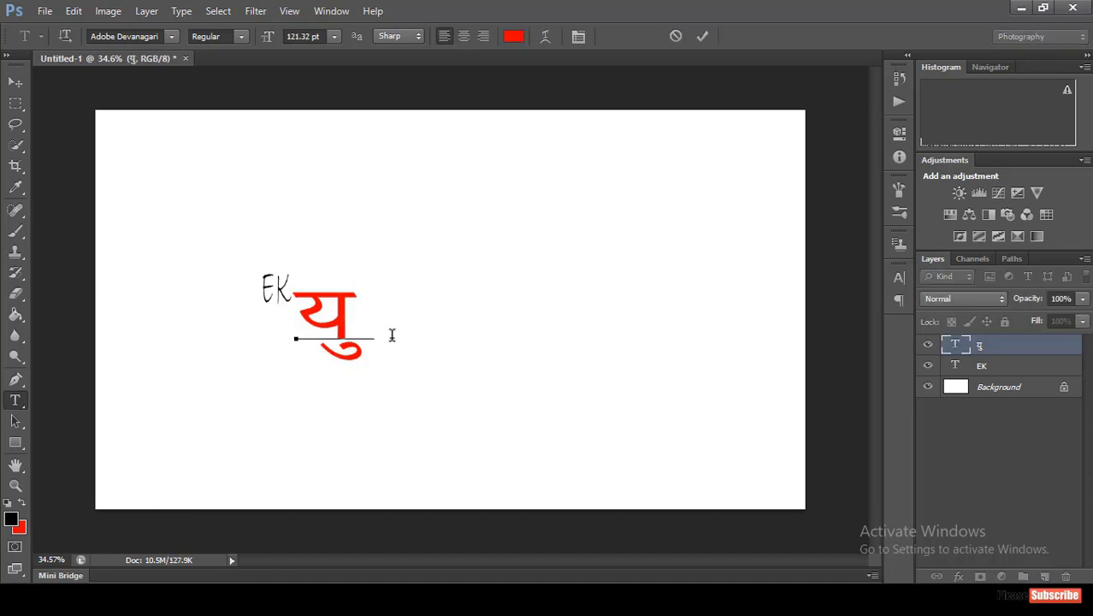
left_click(700, 36)
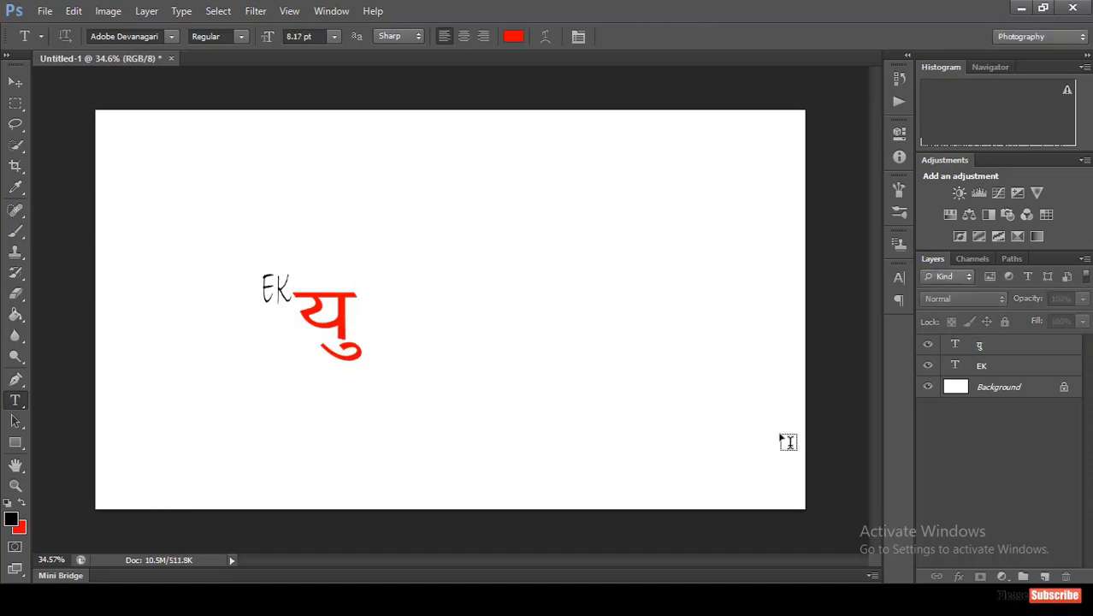
left_click(15, 379)
left_click(440, 358)
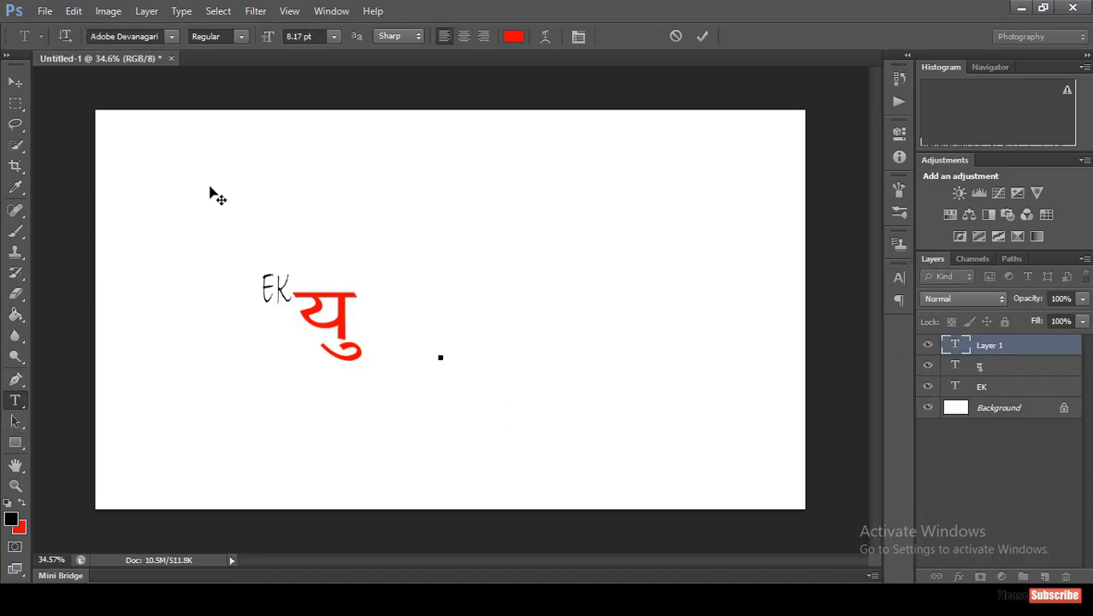
Choose Forte as the font for the new text.
left_click(171, 36)
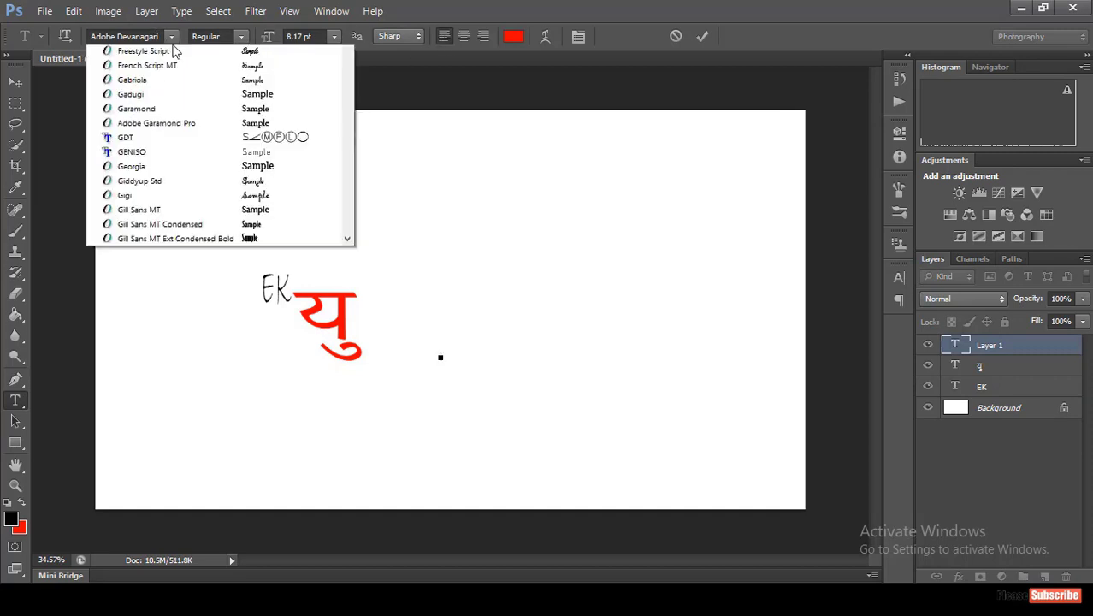
left_click_drag(349, 169, 349, 197)
scroll(349, 197, "up", 2)
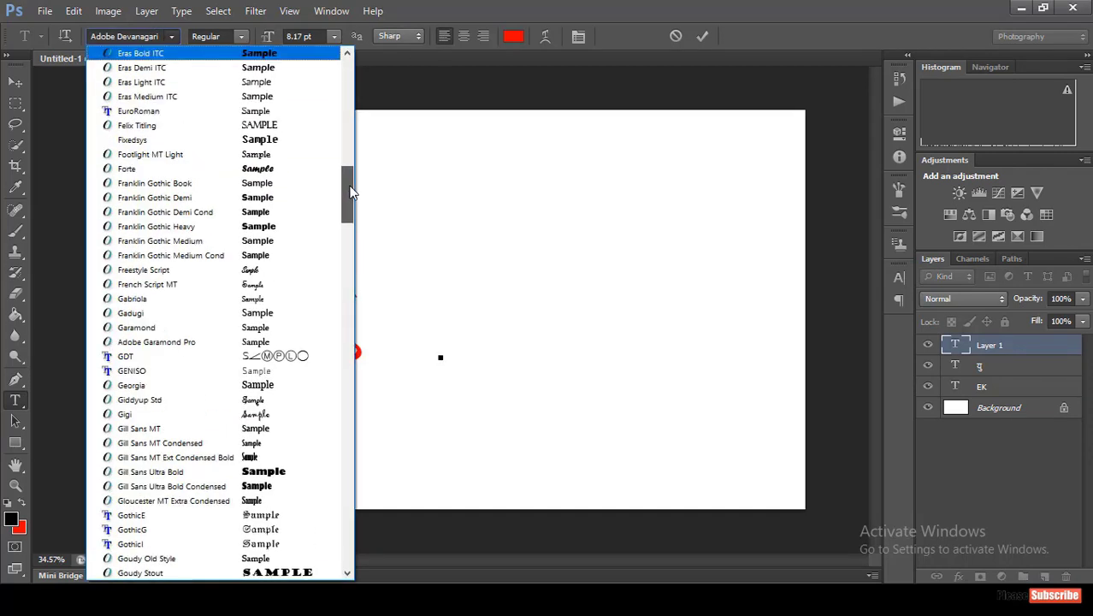
left_click(293, 182)
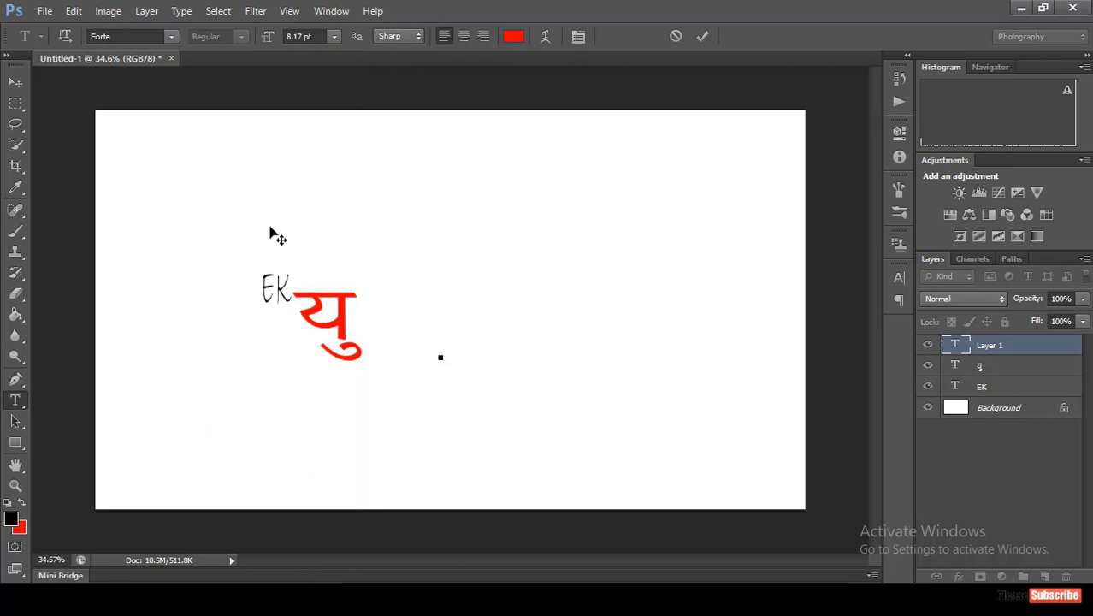
left_click(171, 37)
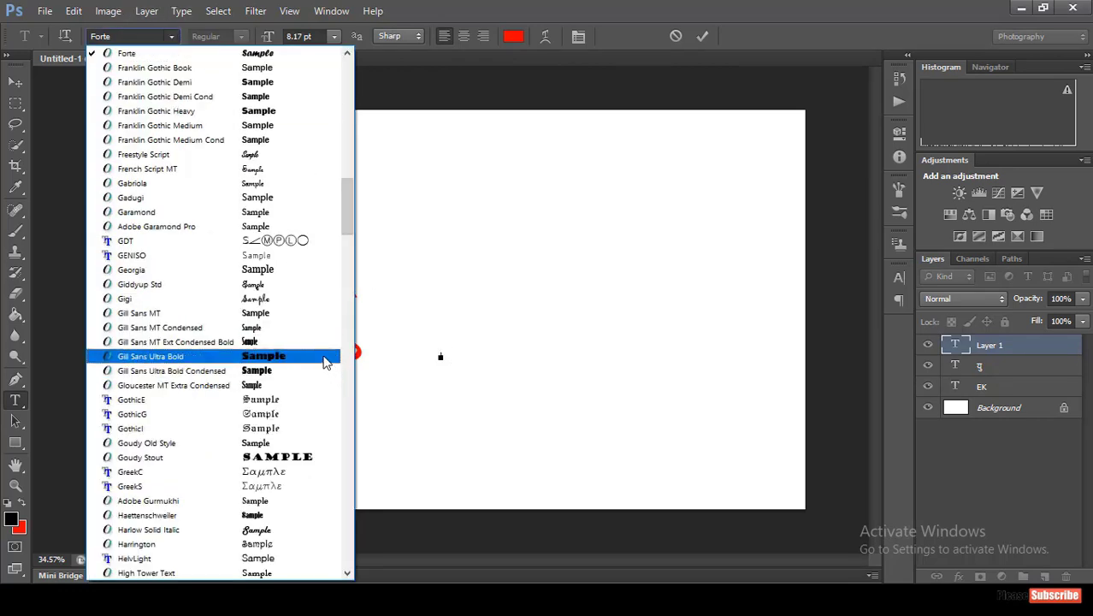
left_click(298, 51)
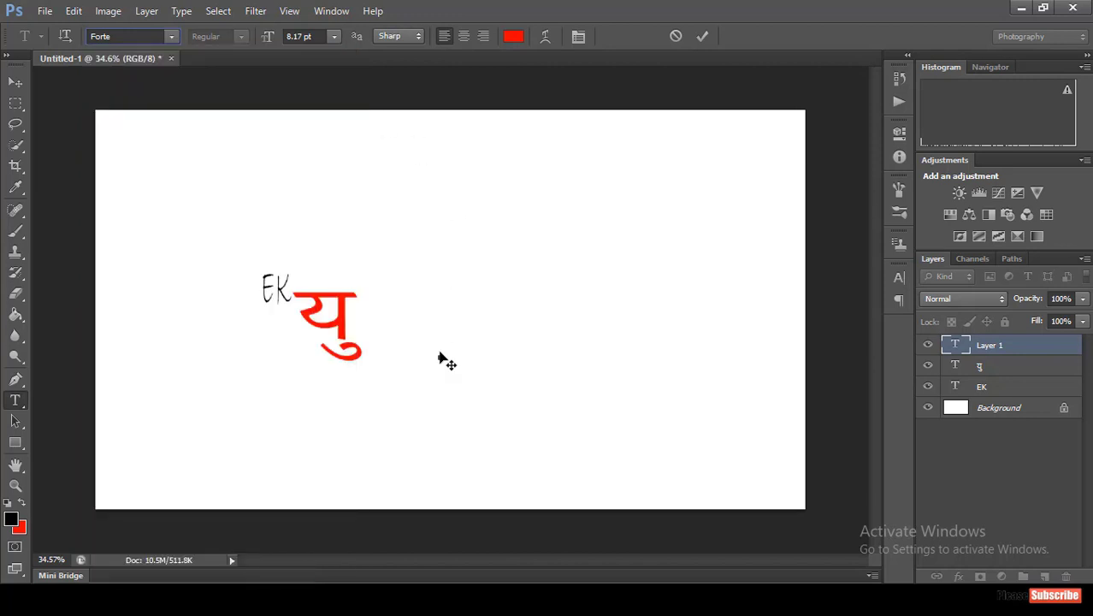
Make the Tuber text black and enlarge it to 96.45 pt.
left_click(514, 36)
type("0")
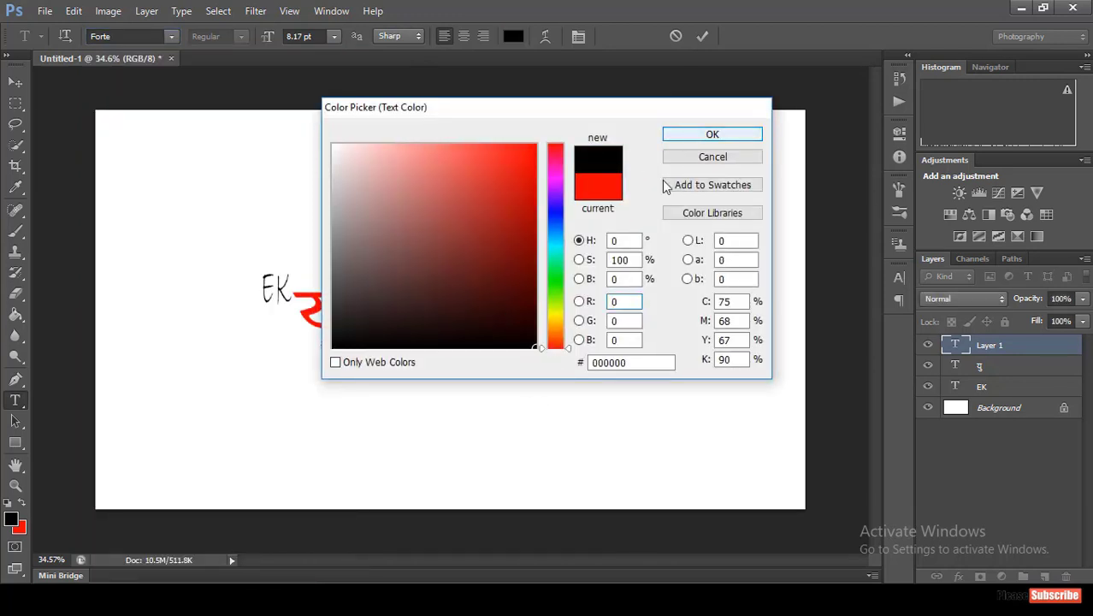
key("Return")
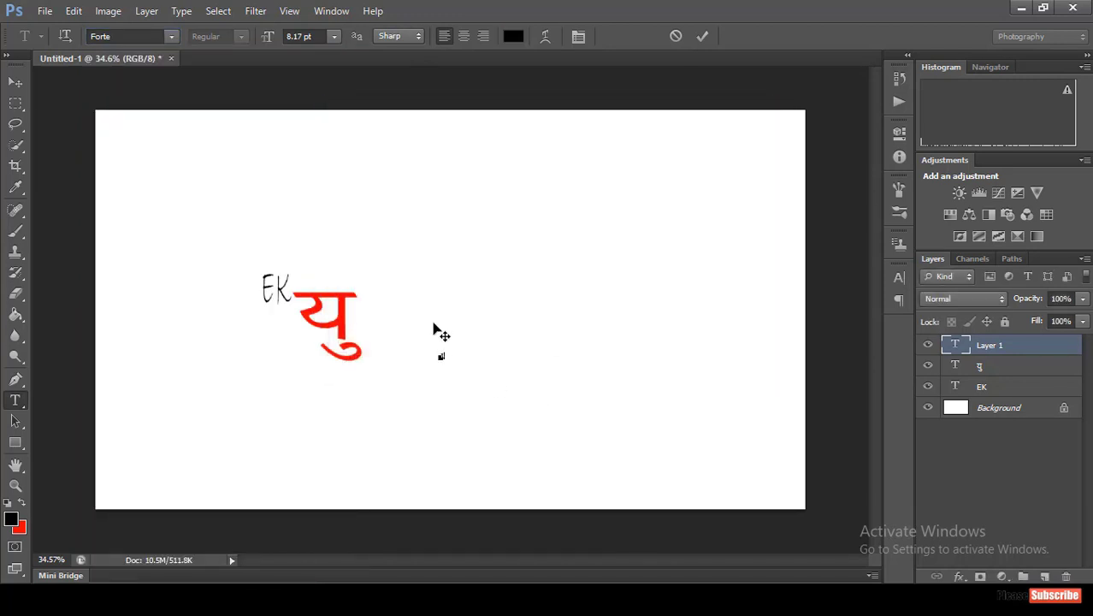
key("ctrl+a")
mouse_move(460, 362)
left_mouse_down()
mouse_move(561, 435)
mouse_move(697, 427)
left_mouse_up()
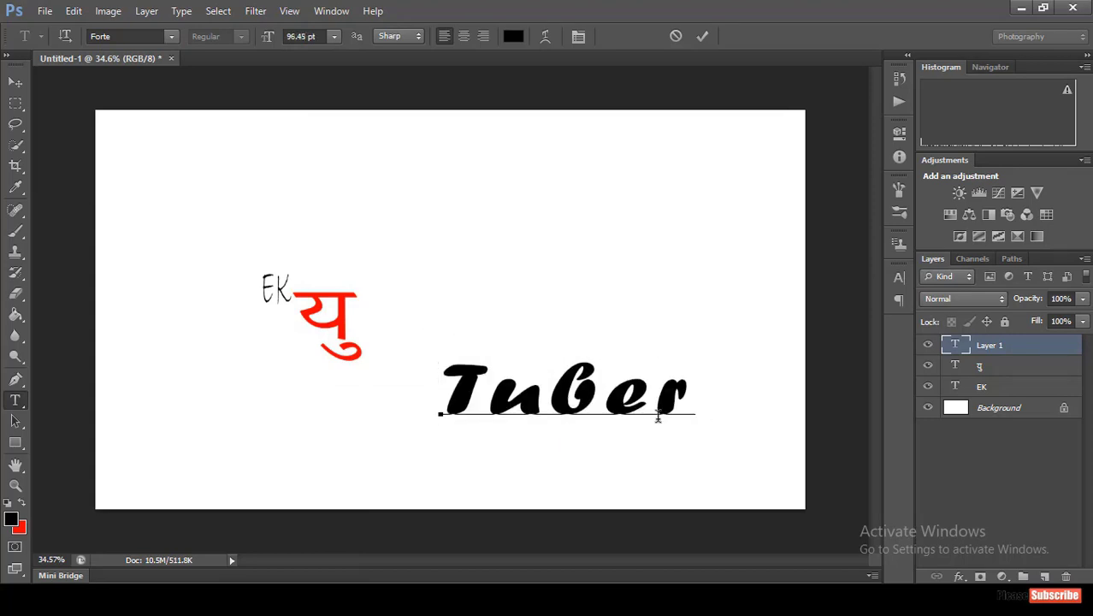
left_click(702, 36)
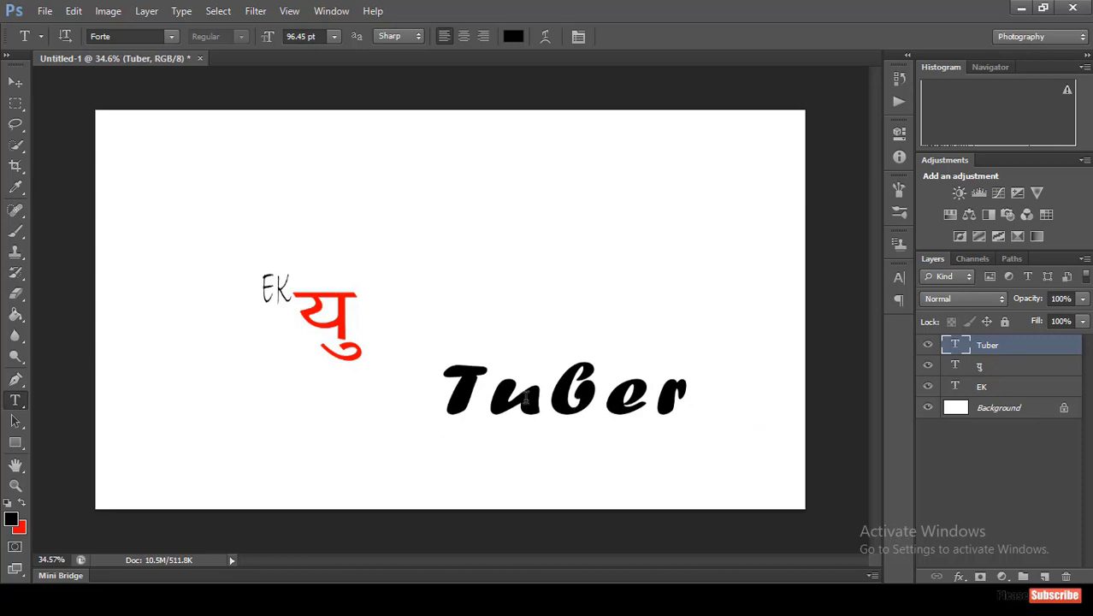
Move Tuber up next to the red glyph and shrink it slightly.
key("v")
left_click_drag(558, 399, 496, 354)
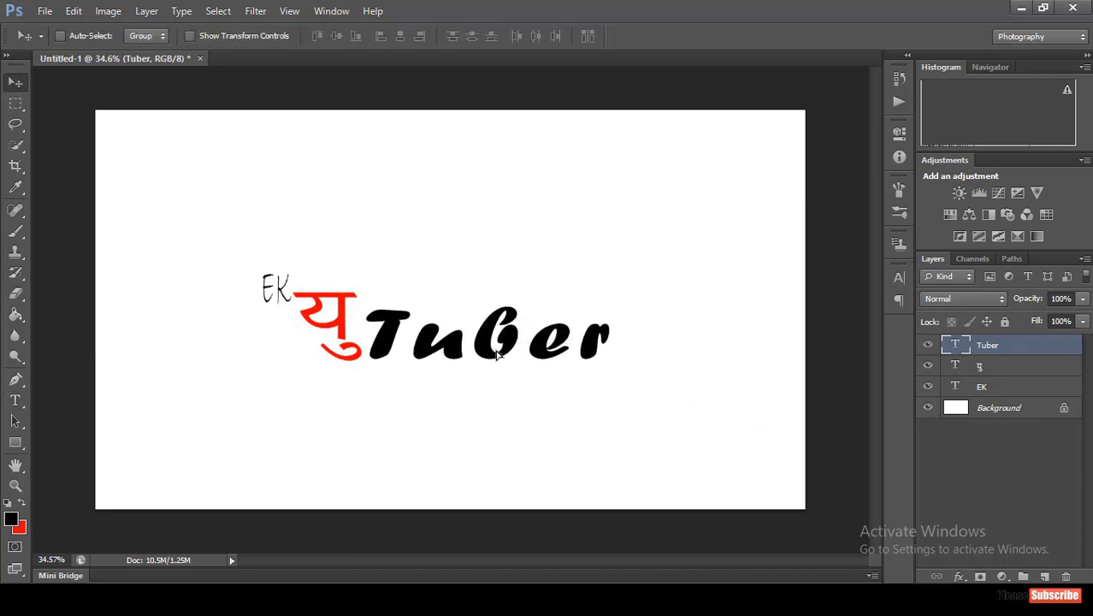
key("ctrl+t")
left_click_drag(620, 374, 575, 348)
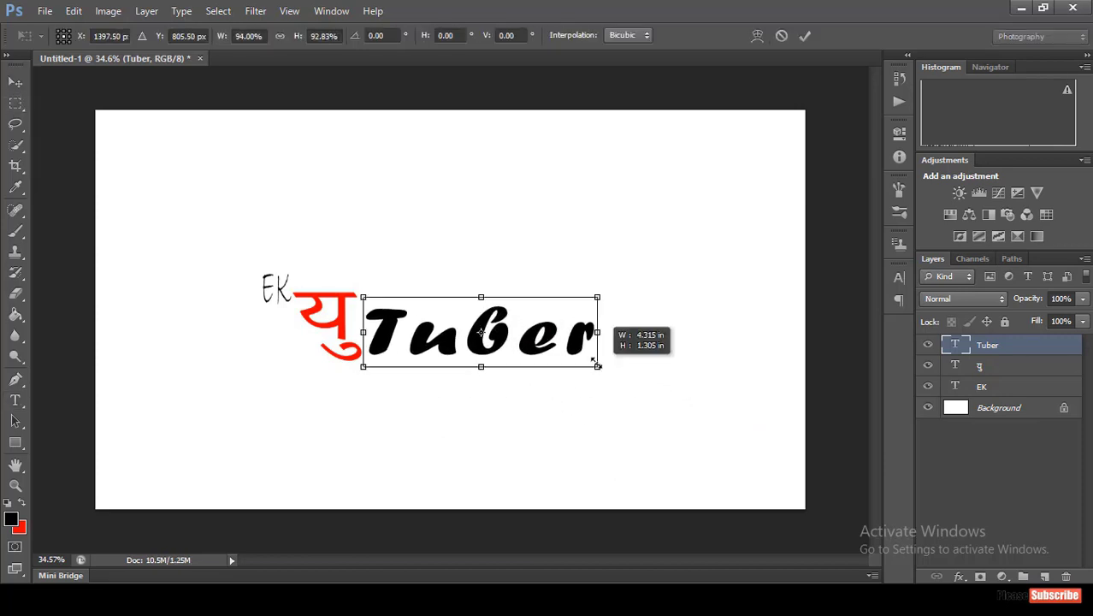
left_click(15, 85)
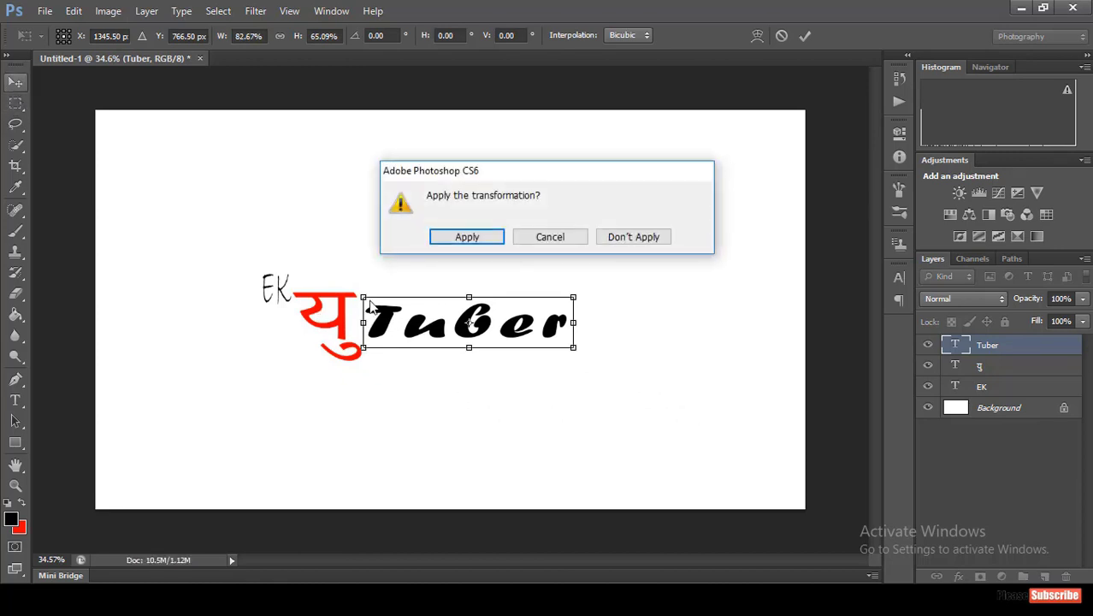
left_click(483, 245)
key("ctrl+t")
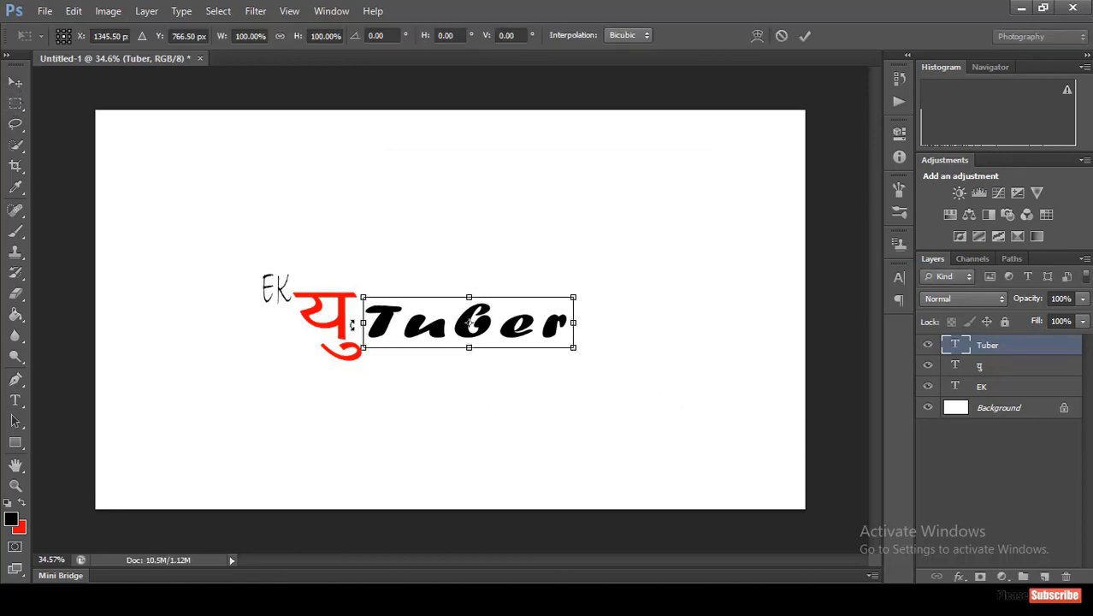
left_click(804, 36)
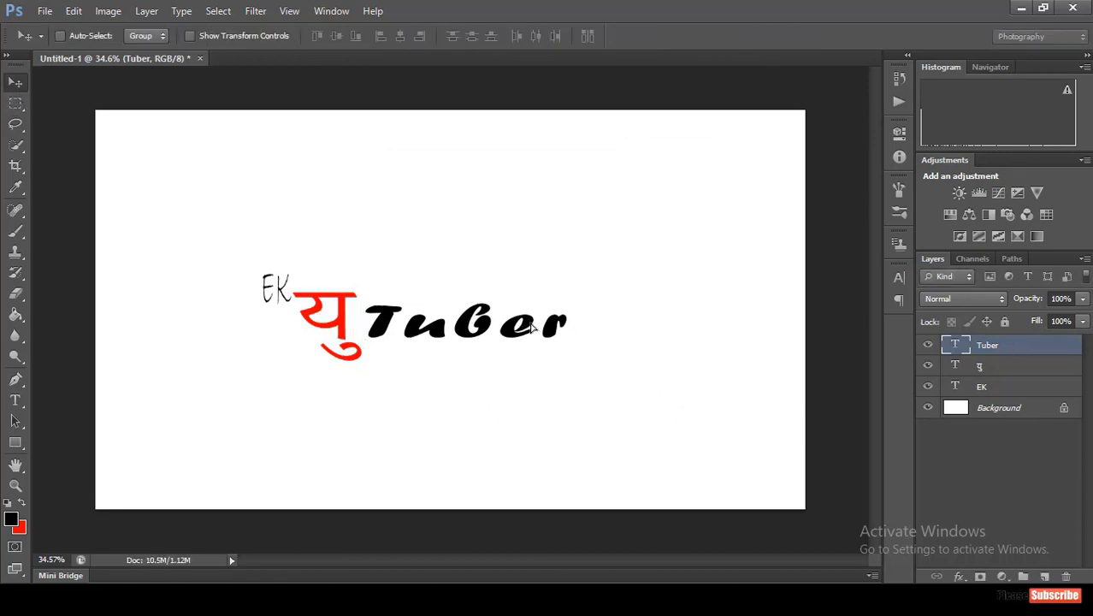
left_click_drag(531, 327, 580, 331)
Enlarge the red यु glyph and nudge it into place.
left_click(356, 306, "ctrl")
key("ctrl+t")
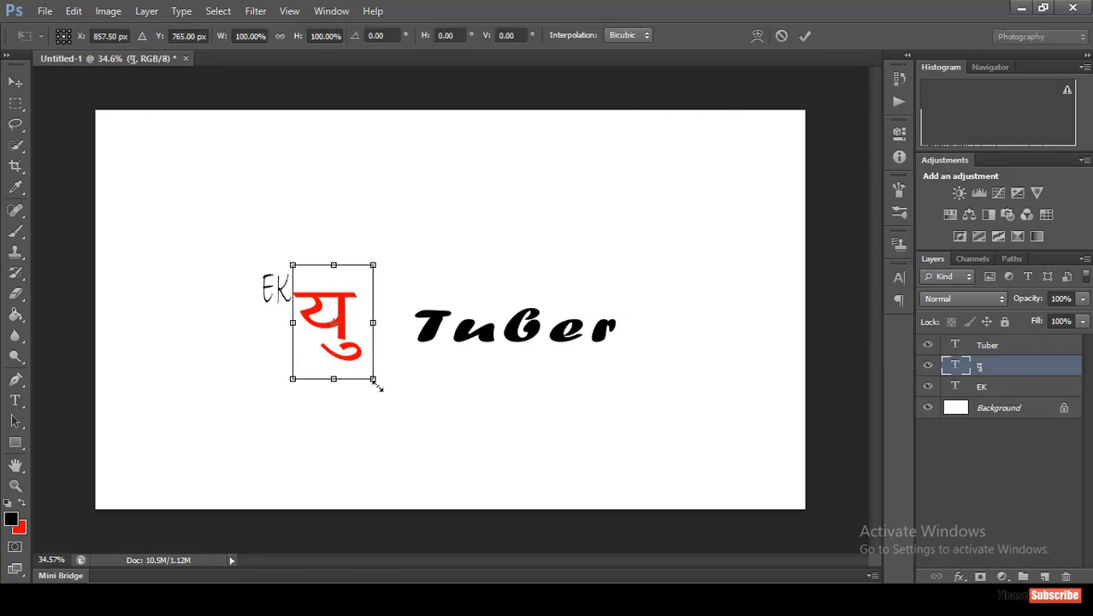
left_click_drag(374, 379, 404, 405)
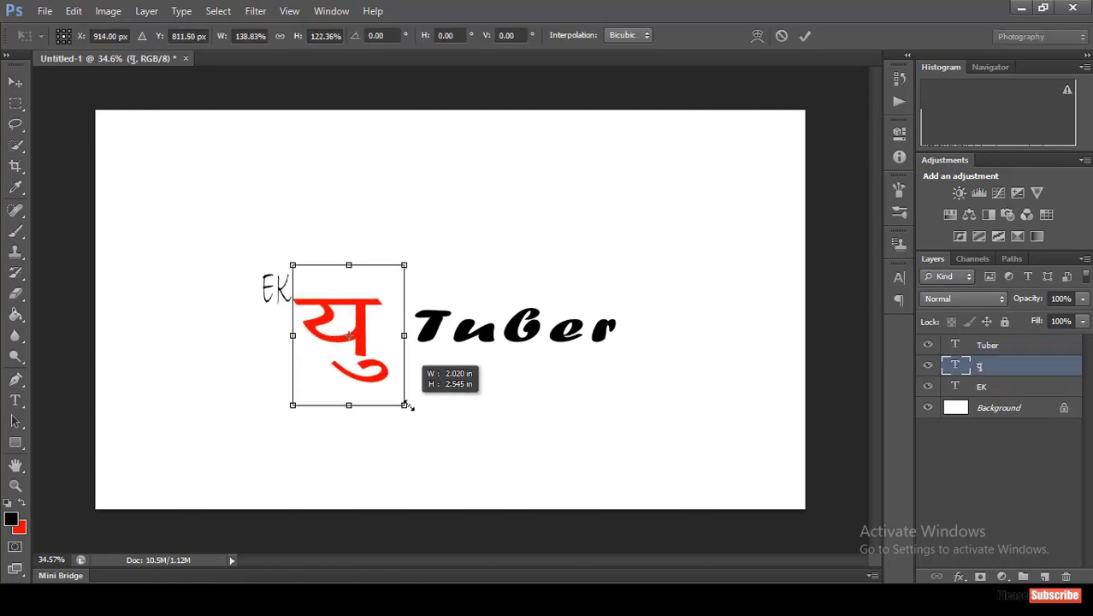
left_click(805, 36)
left_click_drag(484, 338, 489, 339)
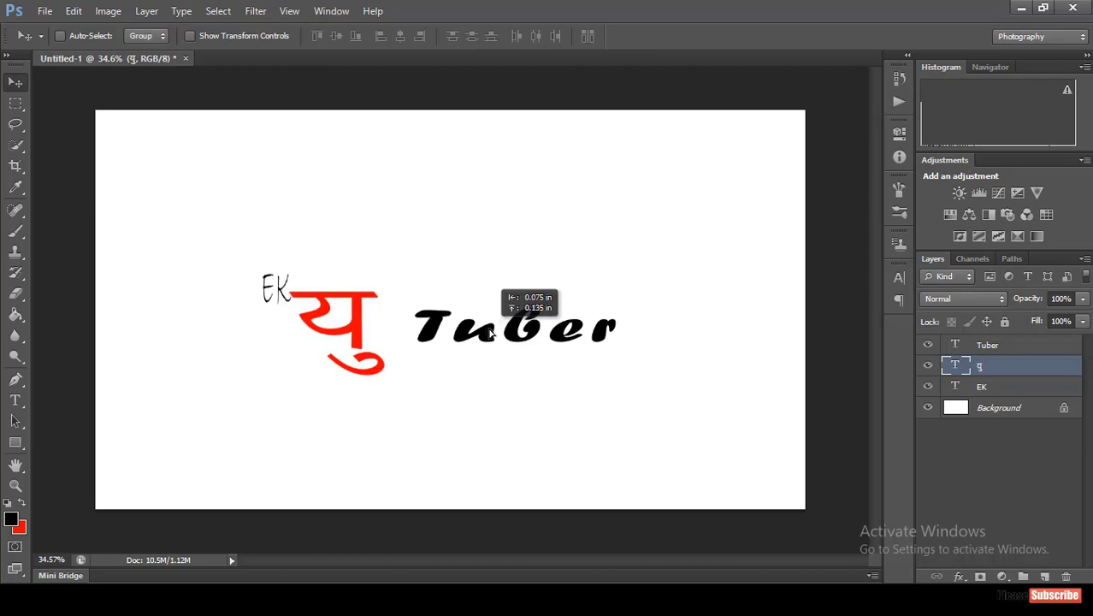
left_click_drag(359, 351, 359, 340)
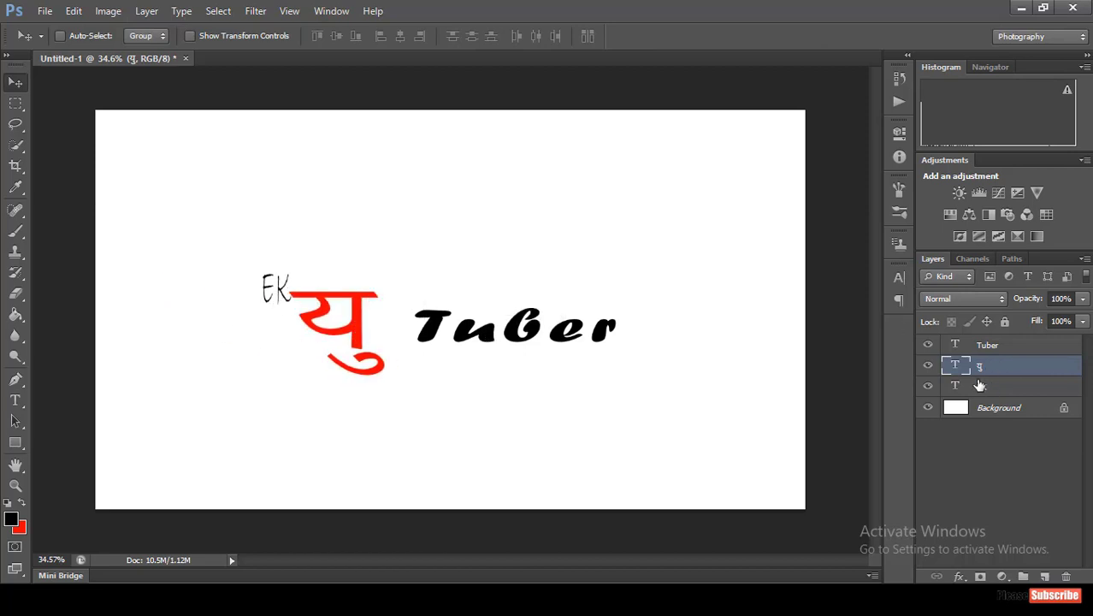
Reposition EK just above the left side of the red glyph.
left_click(979, 385)
left_click_drag(284, 296, 285, 282)
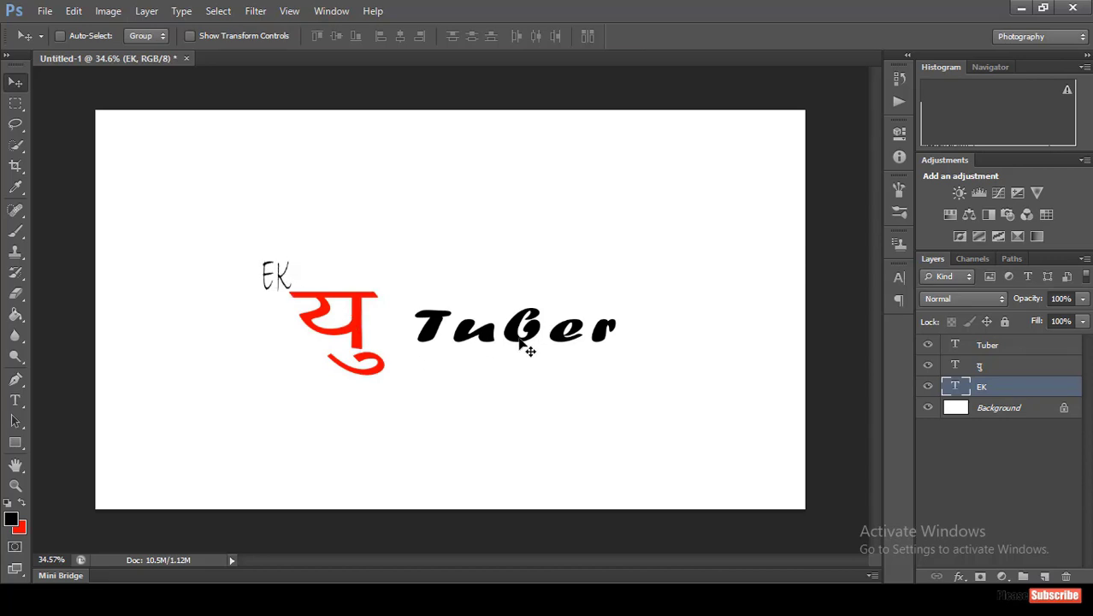
left_click_drag(333, 315, 333, 328)
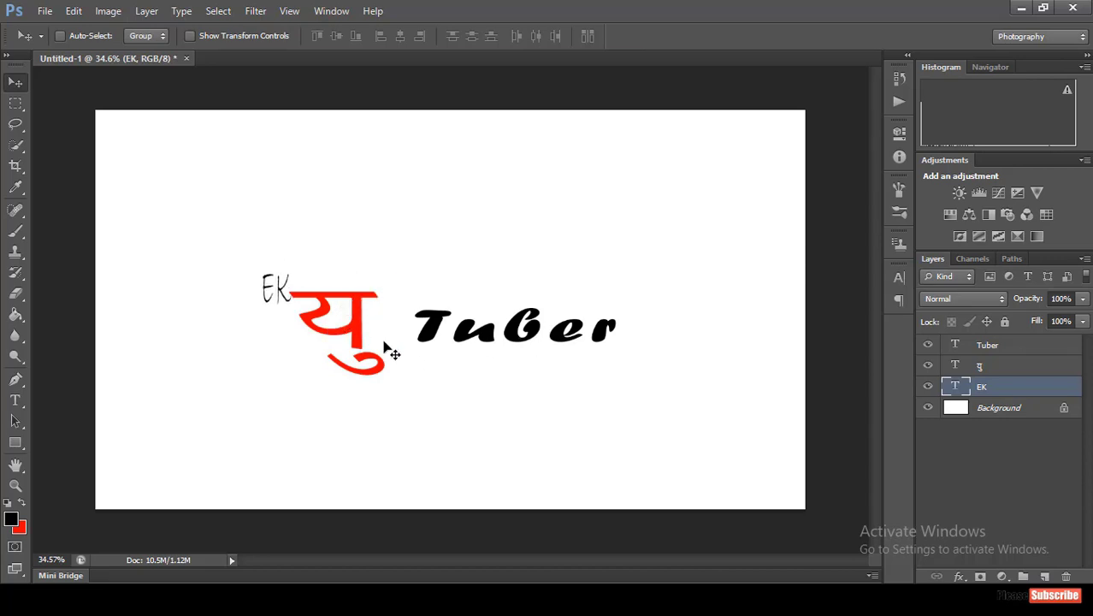
Slide Tuber against the glyph and scale it to about 127% width, 116% height.
left_click(989, 346)
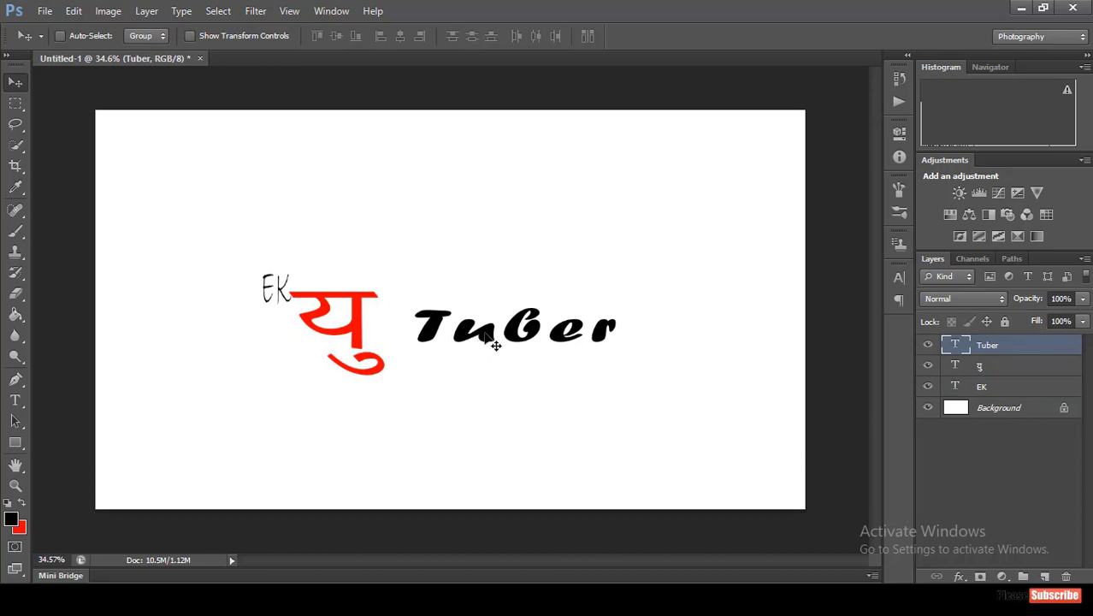
key("ctrl+t")
left_click_drag(522, 333, 458, 334)
left_click_drag(580, 358, 654, 354)
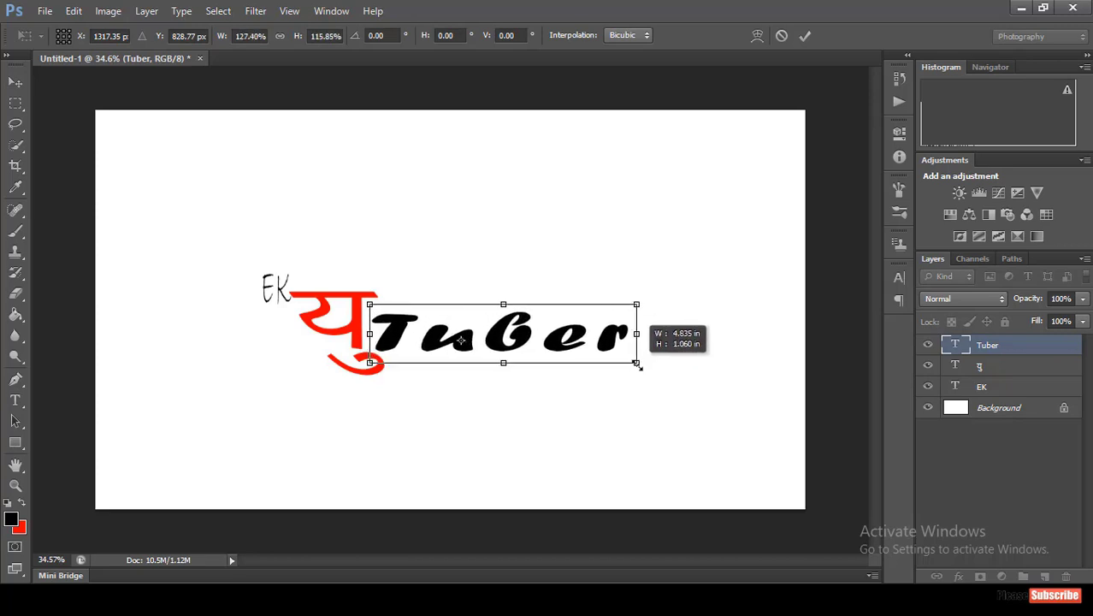
left_click(805, 35)
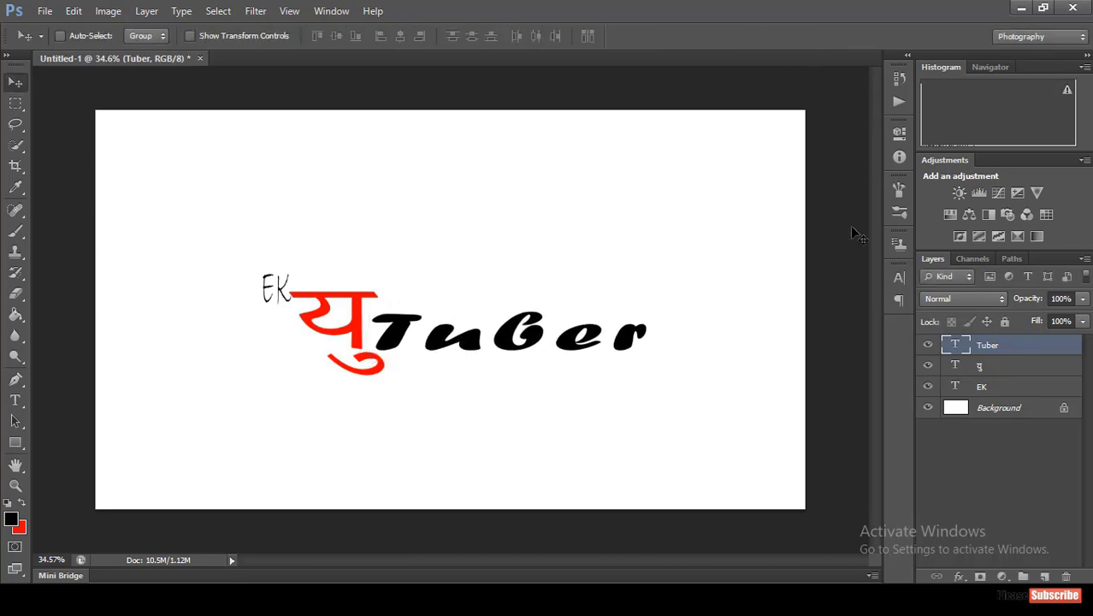
left_click(1001, 371, "shift")
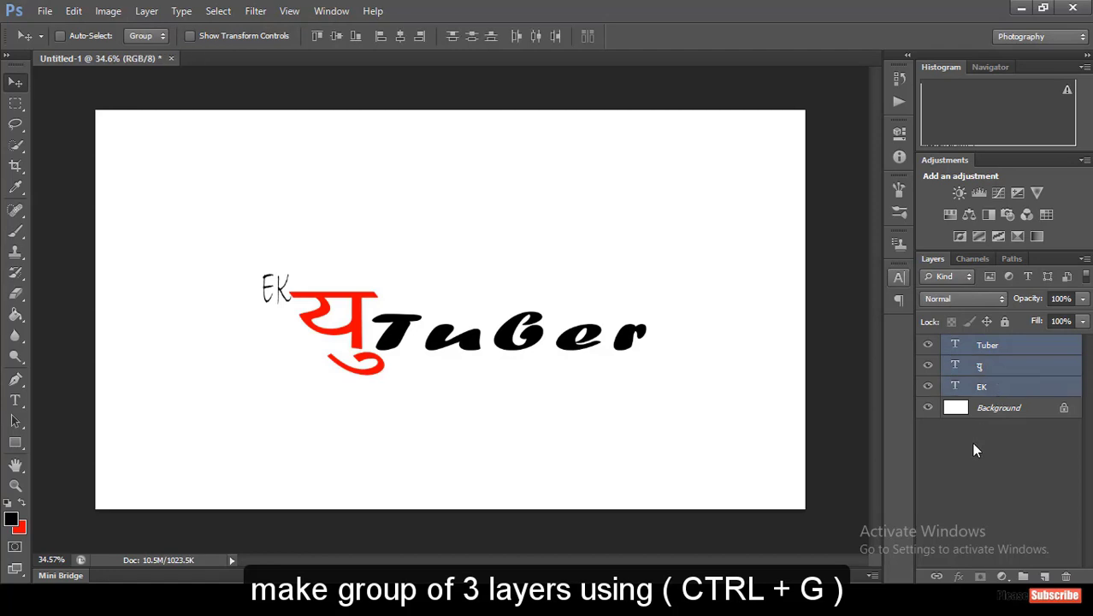
Group the three text layers into Group 1 and enlarge the lettering.
key("ctrl+g")
key("ctrl+t")
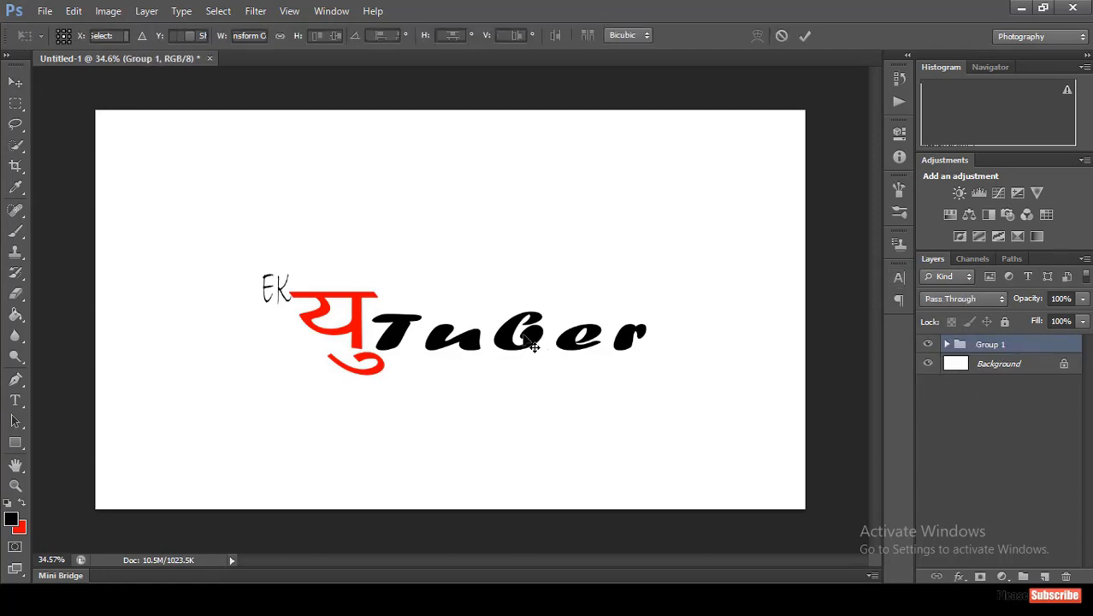
left_click_drag(263, 274, 219, 264)
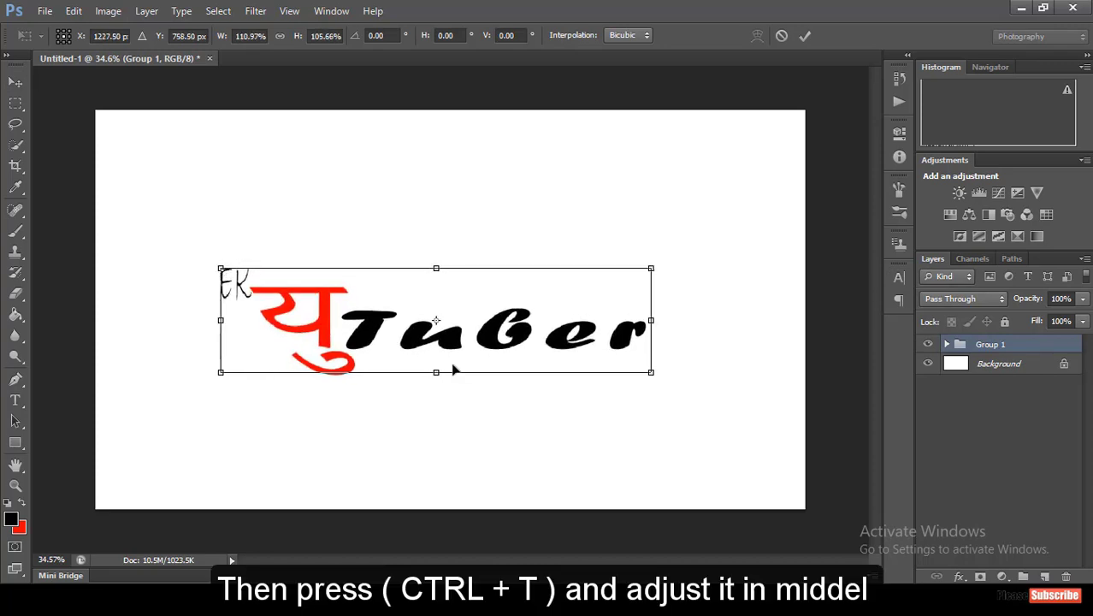
mouse_move(651, 372)
left_mouse_down()
mouse_move(678, 379)
mouse_move(667, 363)
left_mouse_up()
left_click(805, 35)
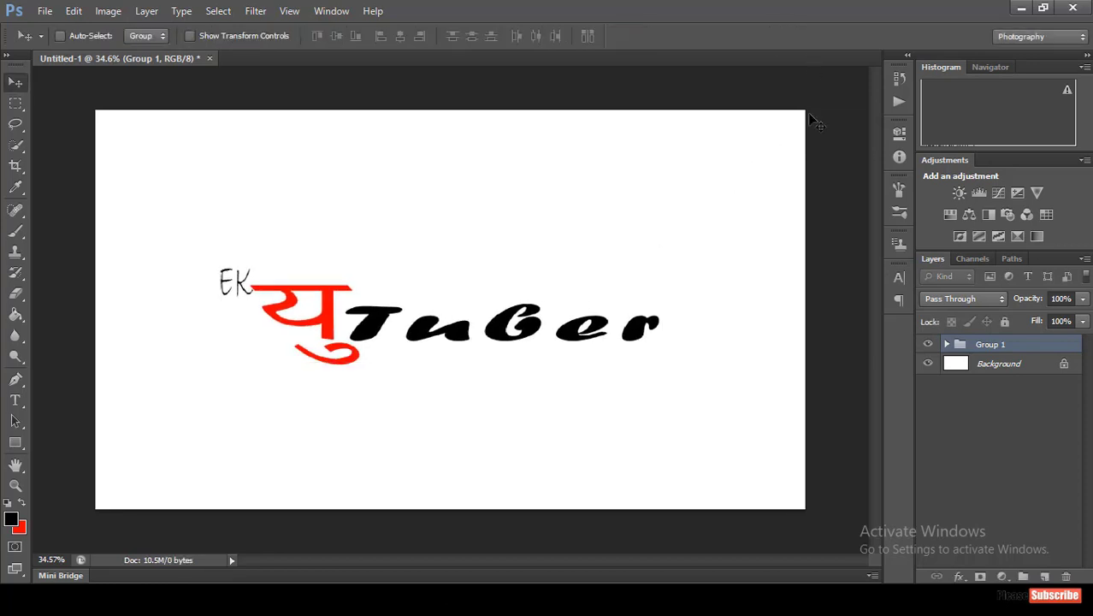
Centre the lettering vertically and horizontally on the canvas.
key("ctrl+a")
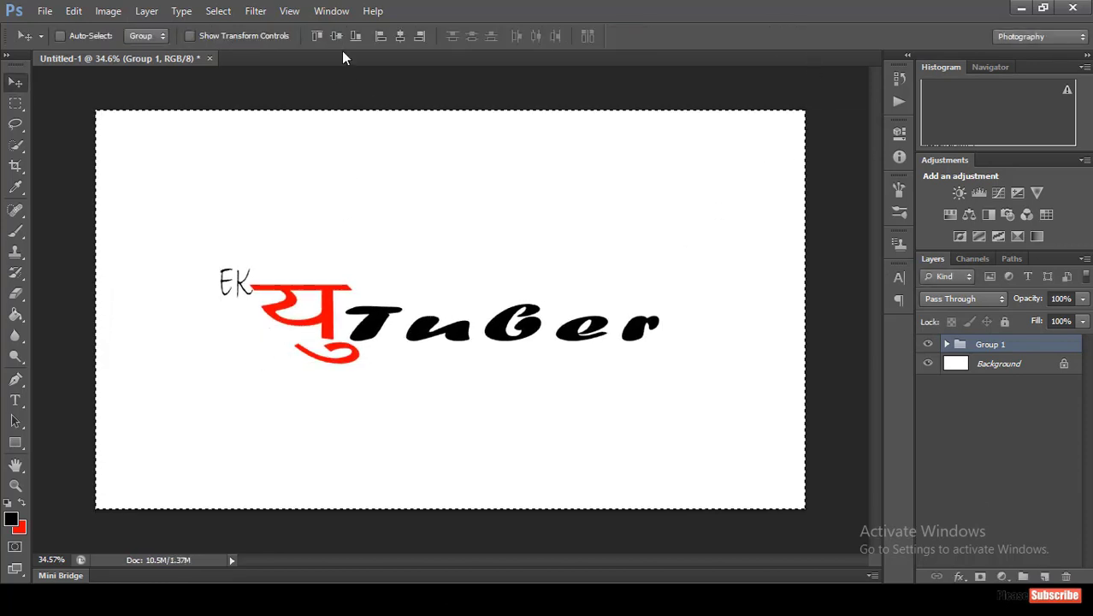
left_click(337, 35)
left_click(400, 36)
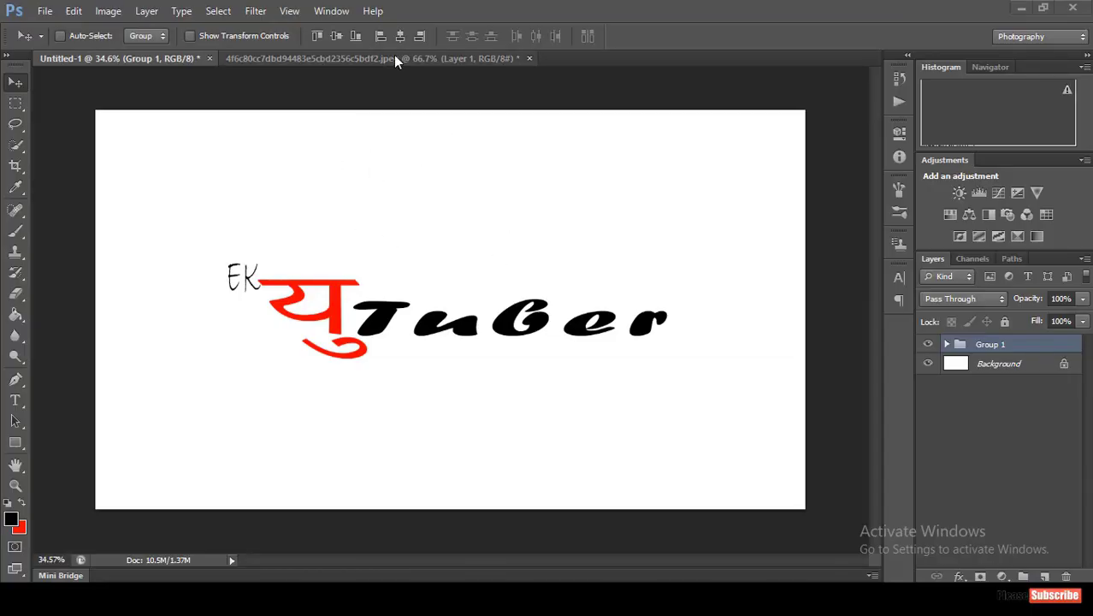
Copy the YouTube logo layer from its own document into the Untitled-1 banner.
left_click(395, 59)
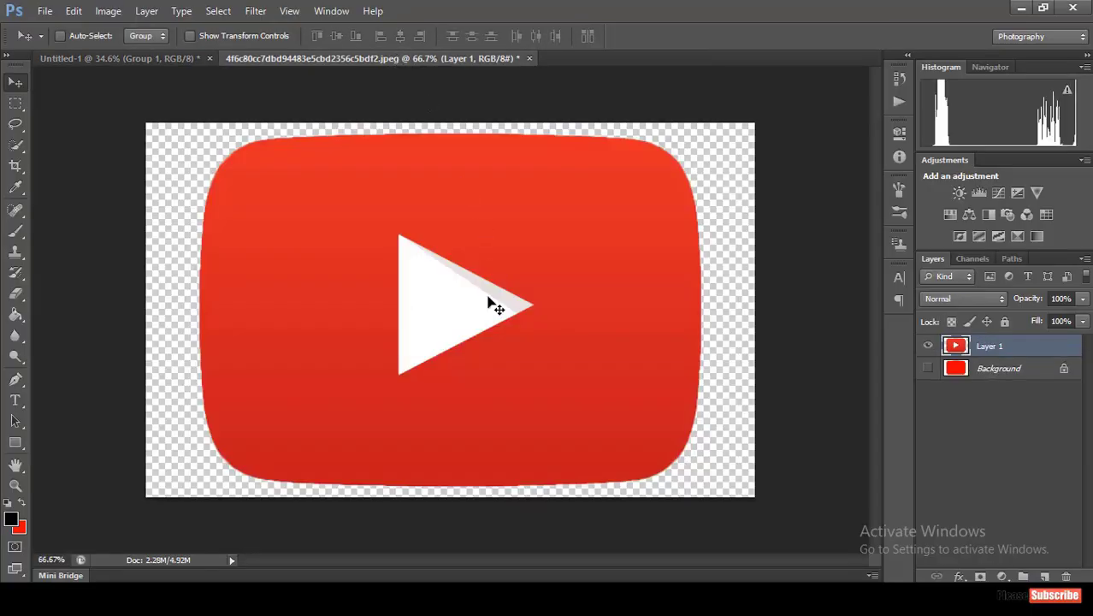
mouse_move(496, 347)
left_mouse_down()
mouse_move(155, 61)
mouse_move(346, 269)
mouse_move(409, 273)
left_mouse_up()
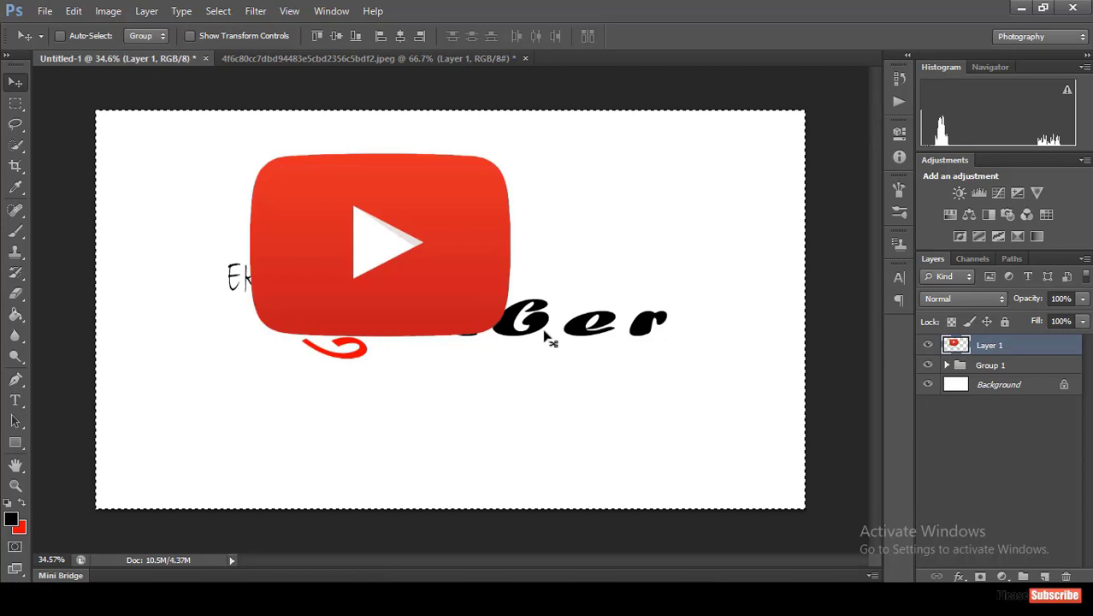
key("ctrl+t")
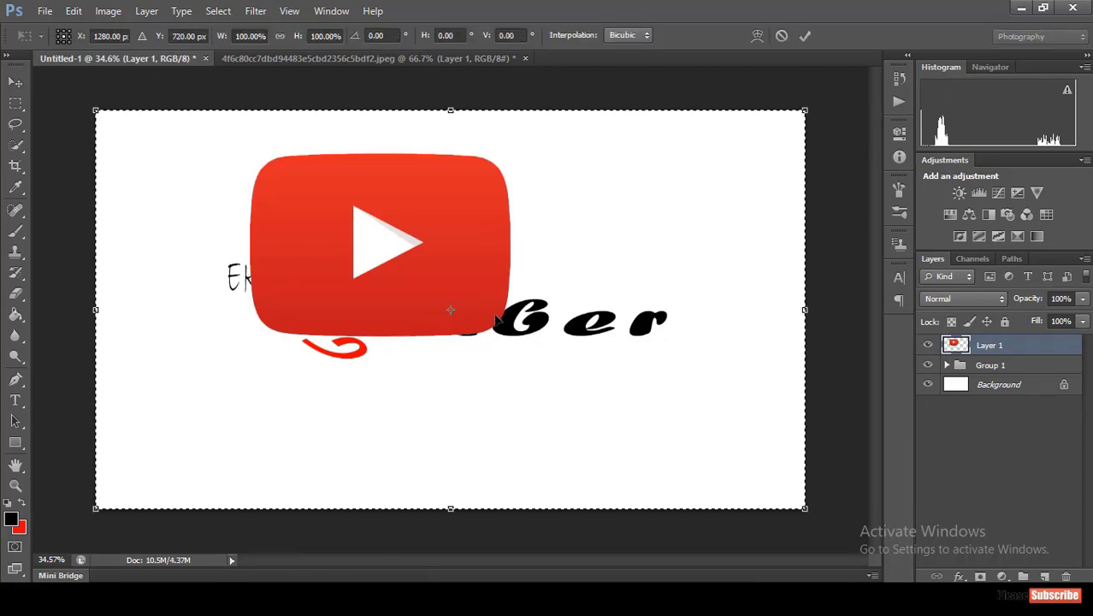
left_click(780, 38)
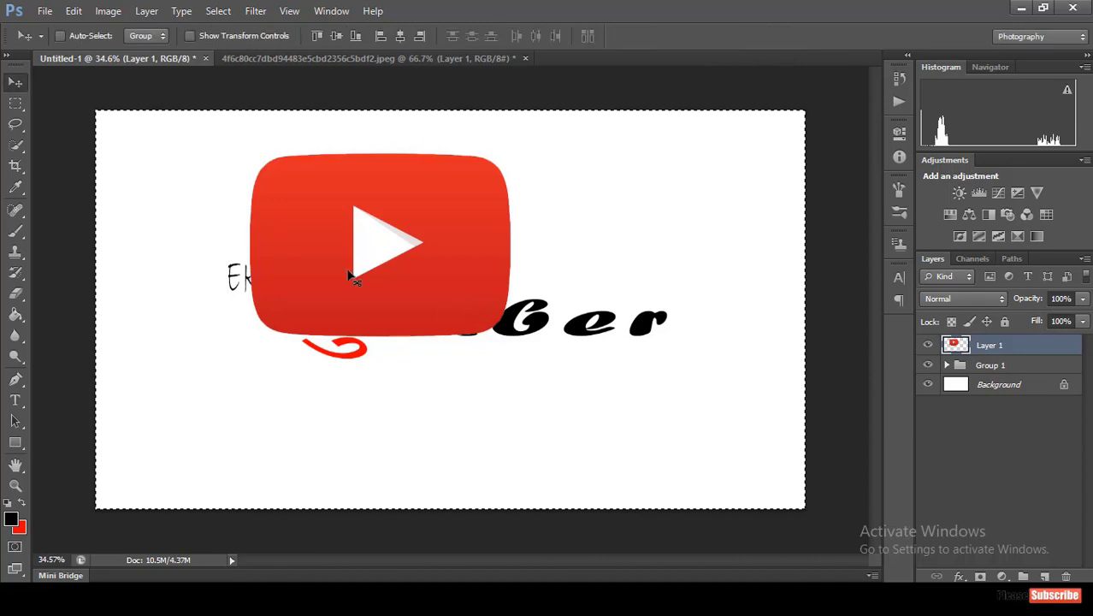
Deselect the canvas, then scale the YouTube logo down and place it beneath 'er'.
left_click(218, 10)
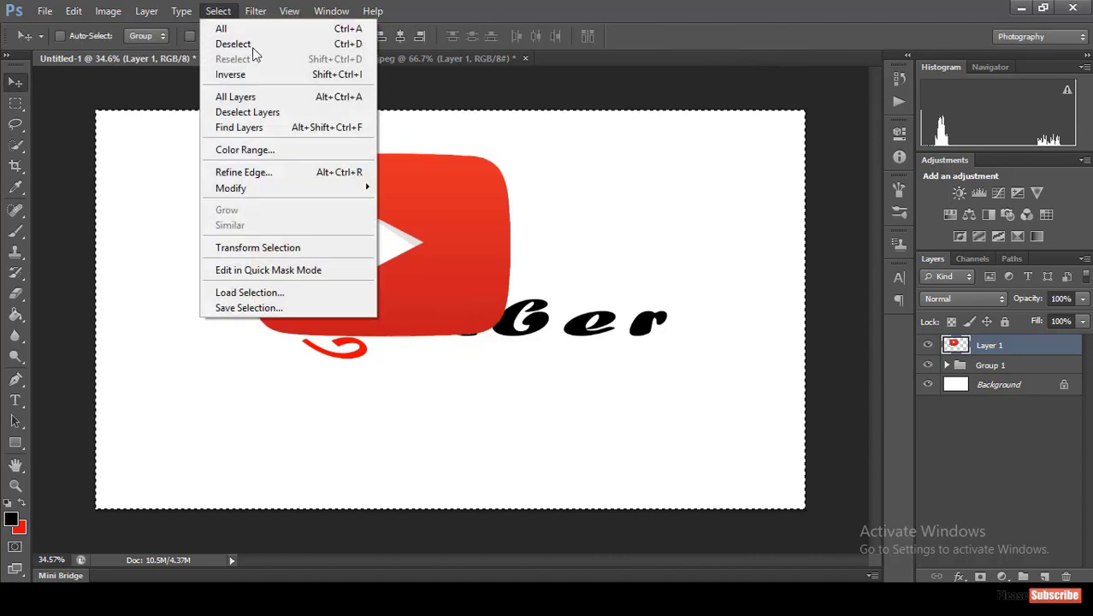
left_click(252, 49)
key("ctrl+t")
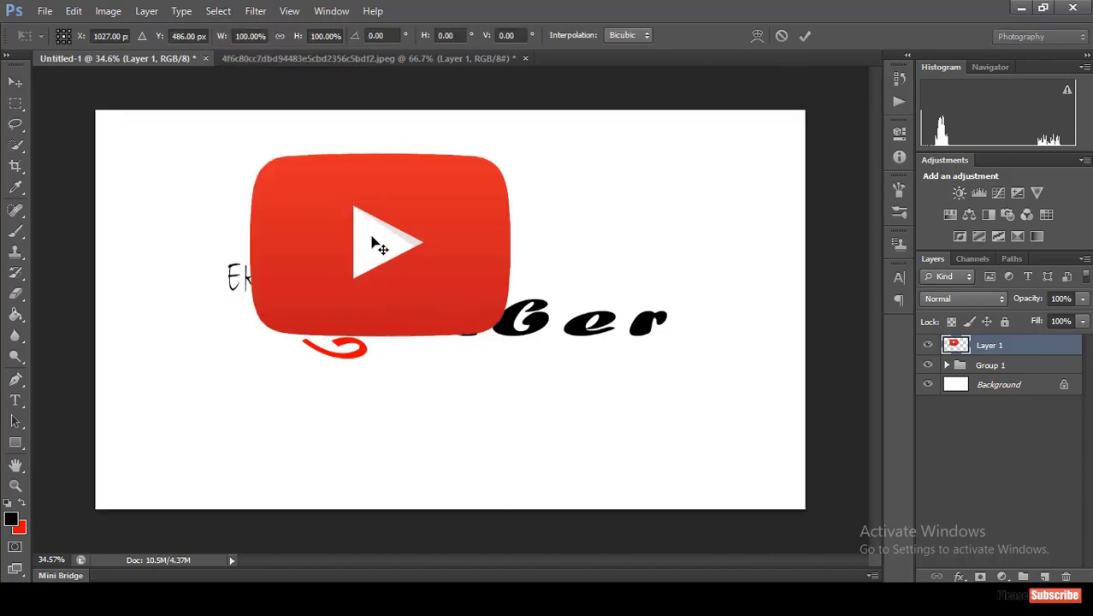
mouse_move(512, 339)
left_mouse_down()
mouse_move(367, 255)
mouse_move(329, 215)
mouse_move(613, 376)
mouse_move(632, 372)
left_mouse_up()
key("Return")
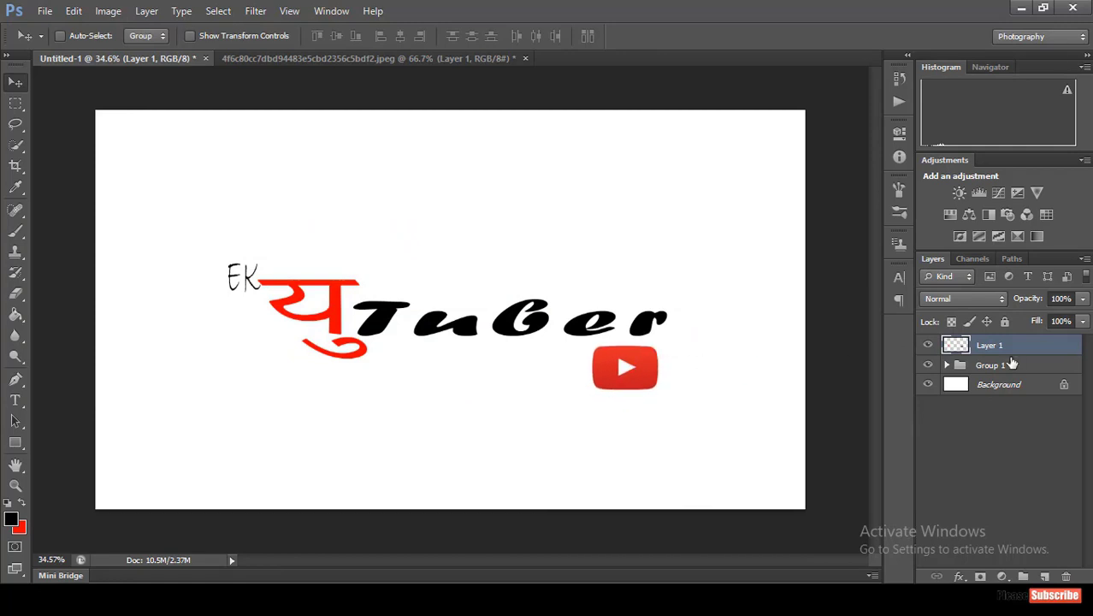
left_click(993, 365)
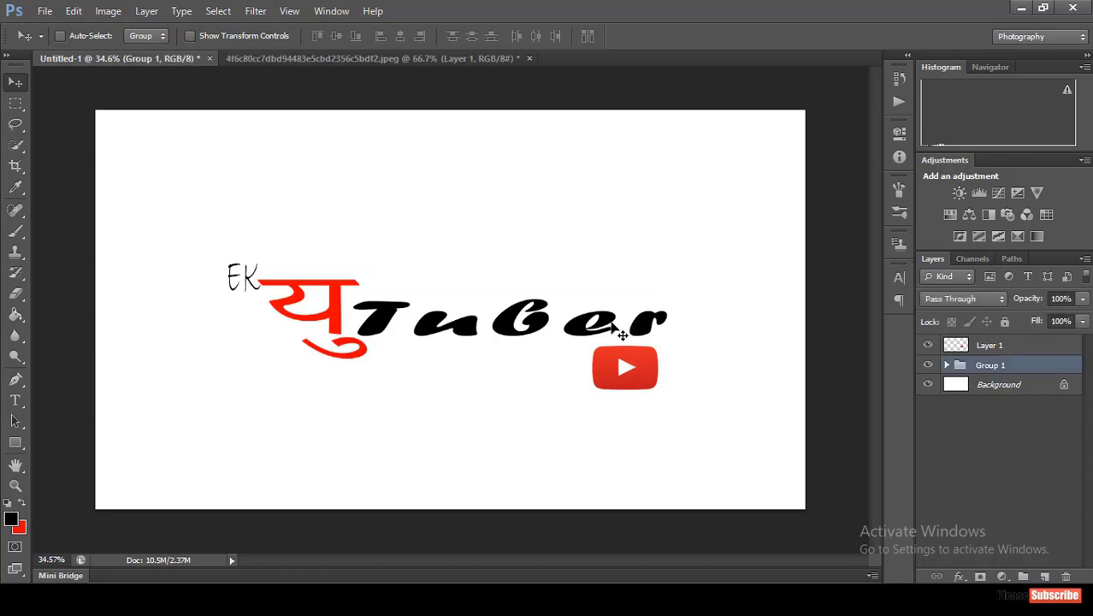
Scale the EK यु Tuber lettering group down slightly and nudge it into its balanced position.
key("ctrl+t")
mouse_move(673, 356)
left_mouse_down()
mouse_move(661, 351)
mouse_move(670, 353)
left_mouse_up()
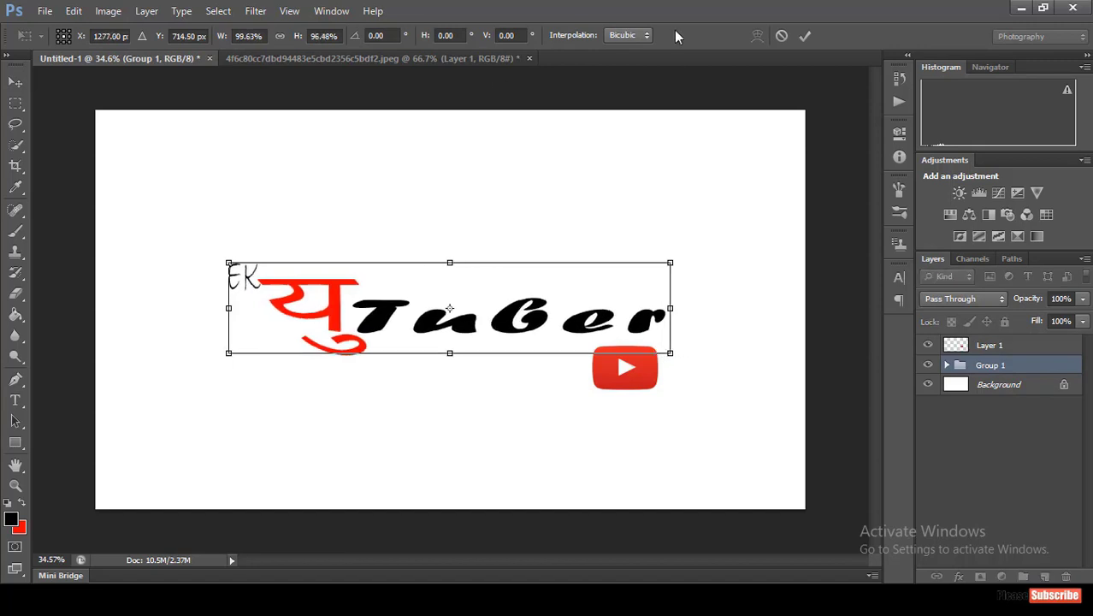
left_click(802, 38)
mouse_move(620, 366)
left_mouse_down()
mouse_move(606, 368)
mouse_move(656, 368)
mouse_move(647, 365)
left_mouse_up()
left_click(986, 348)
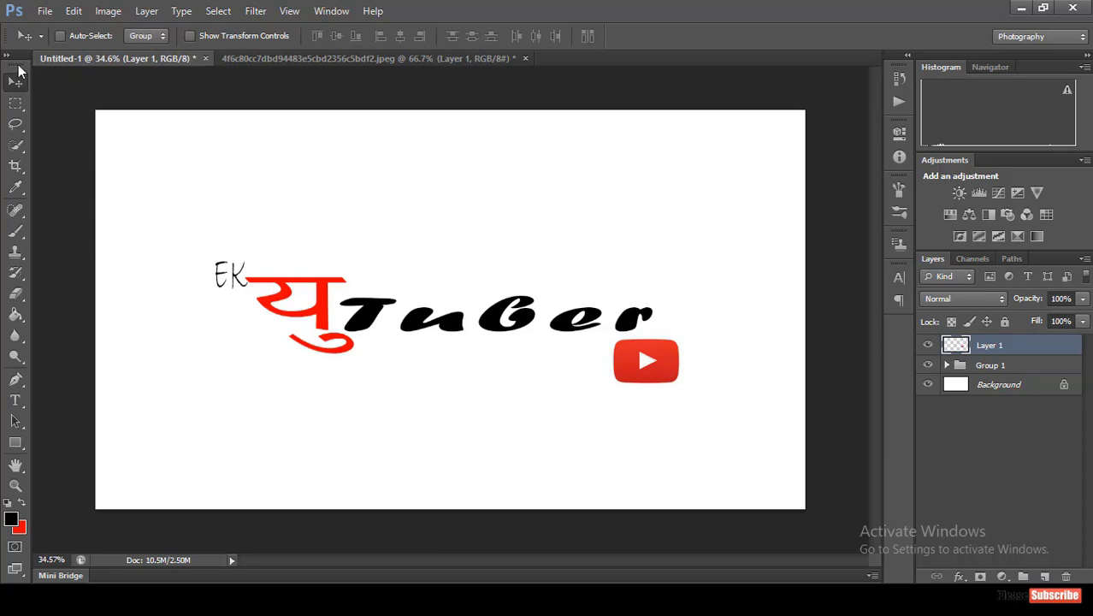
Save the banner to the Desktop as JPEG file yyy.jpg at maximum quality.
left_click(45, 12)
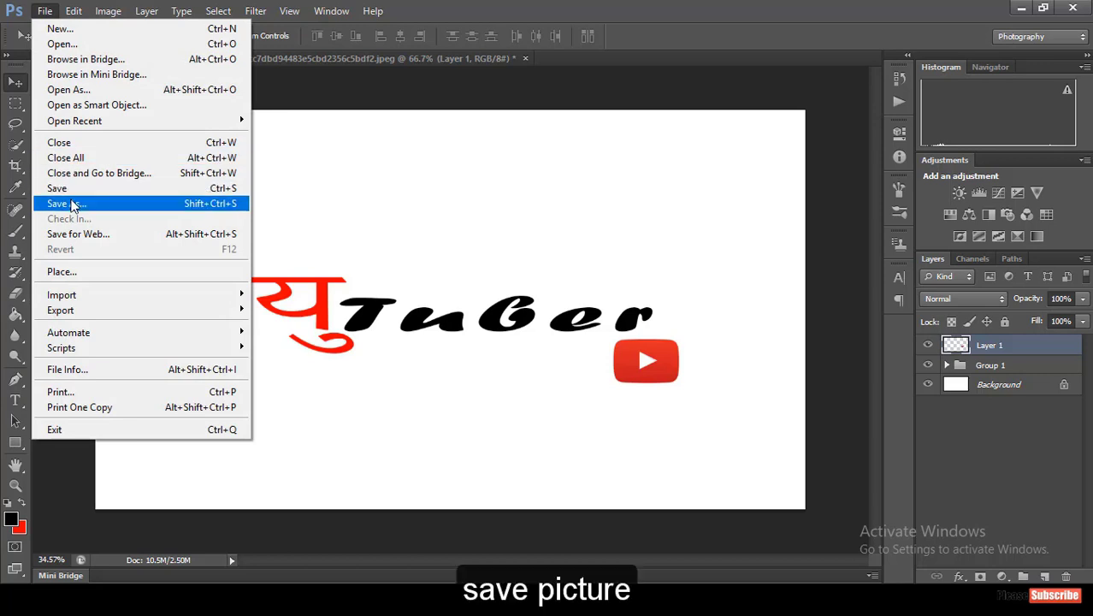
left_click(73, 204)
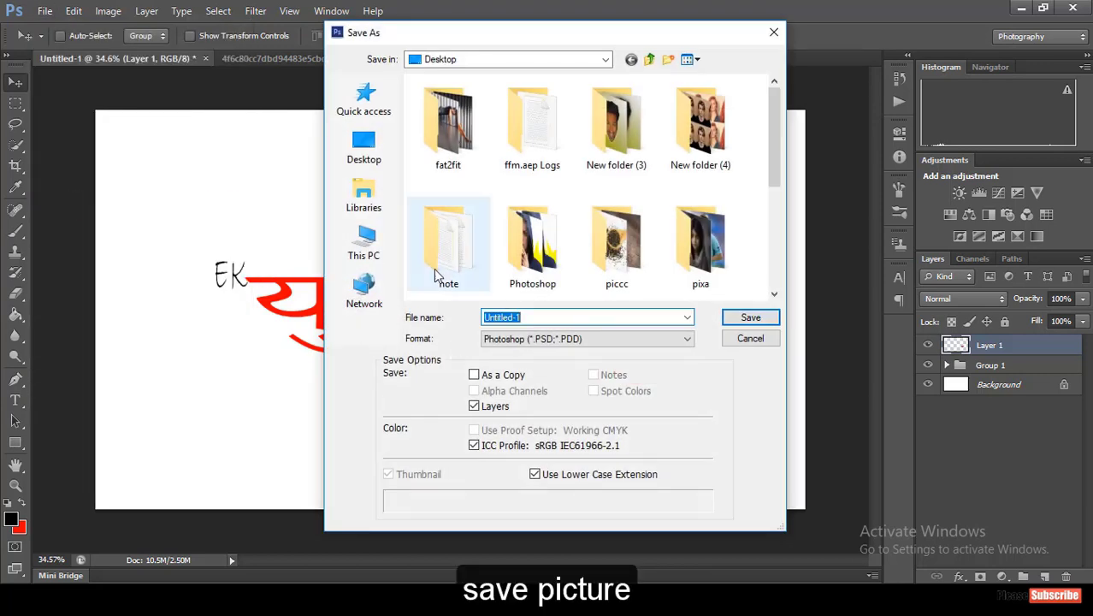
left_click(379, 174)
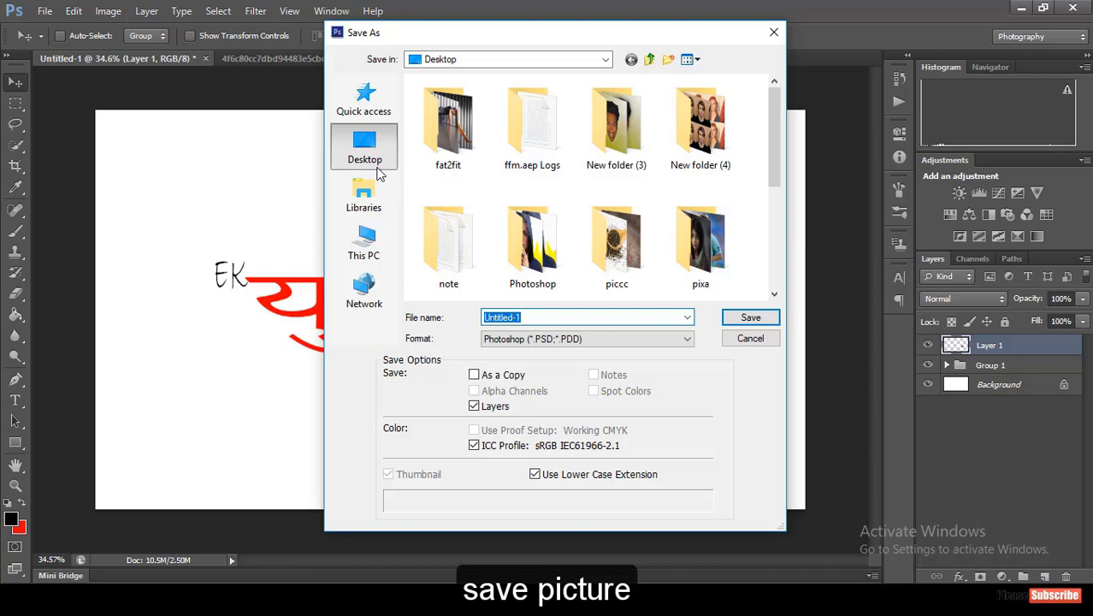
type("yyy")
left_click(539, 339)
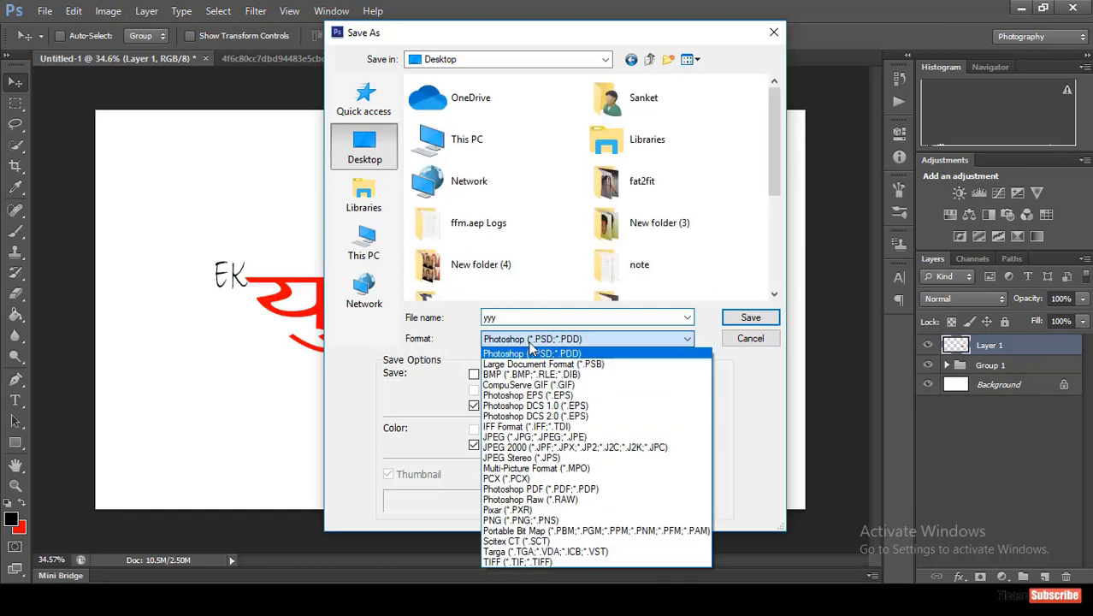
left_click(528, 437)
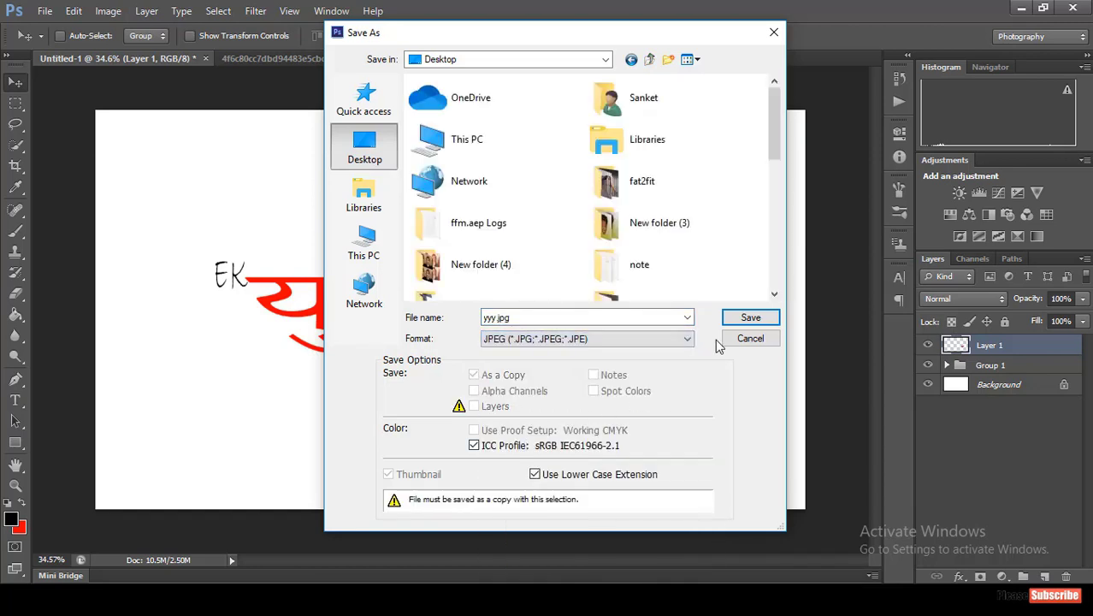
left_click(746, 319)
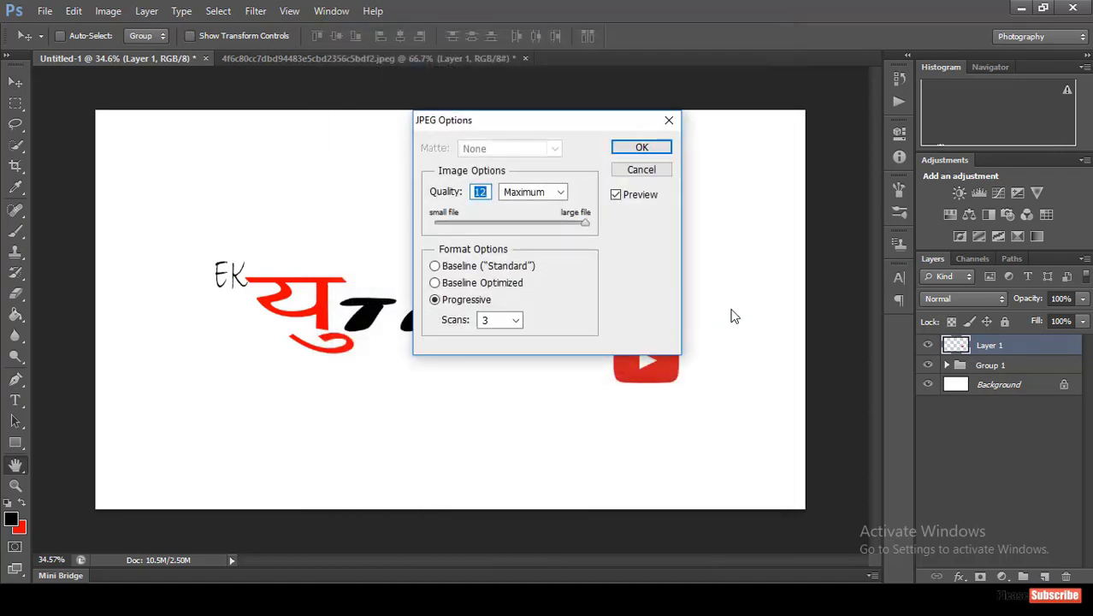
left_click(649, 148)
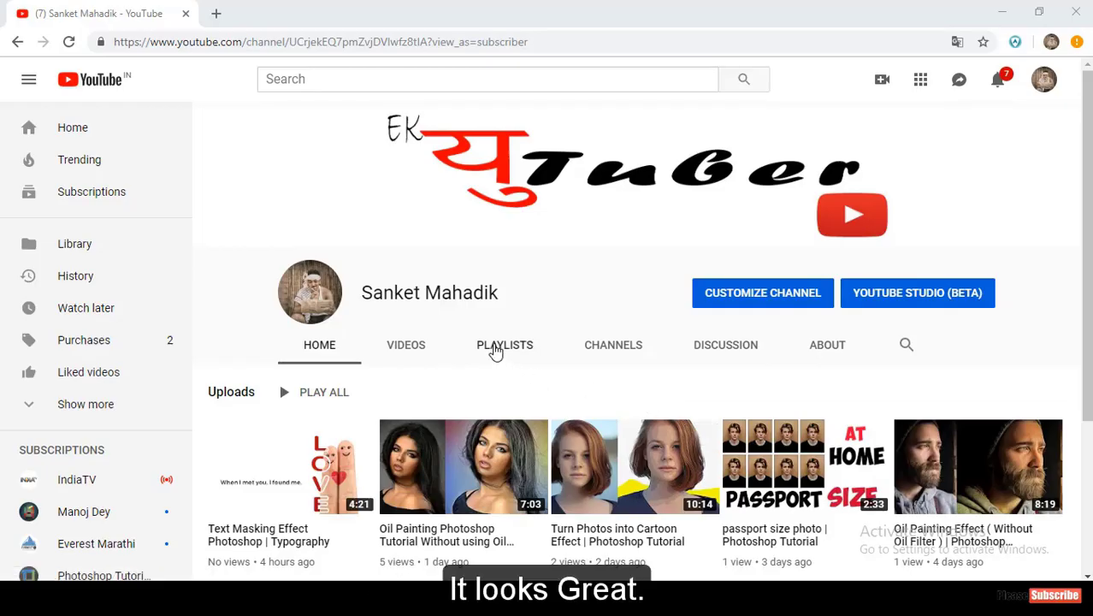
Scroll the YouTube channel page down and back up to view the new EK यु Tuber banner.
scroll(586, 295, "down", 3)
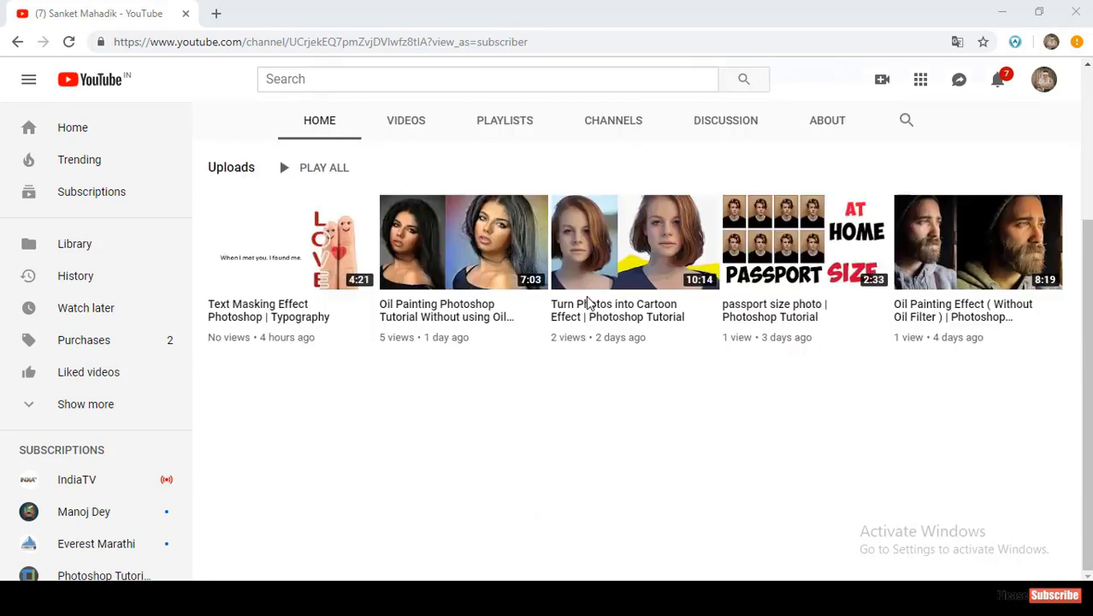
scroll(586, 295, "up", 3)
mouse_move(1038, 217)
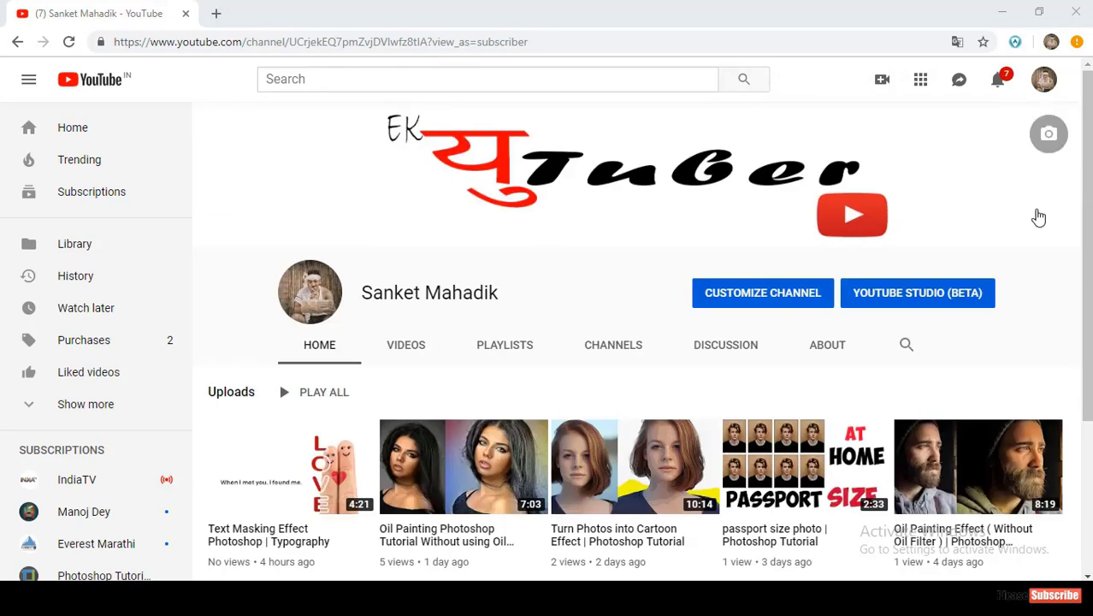